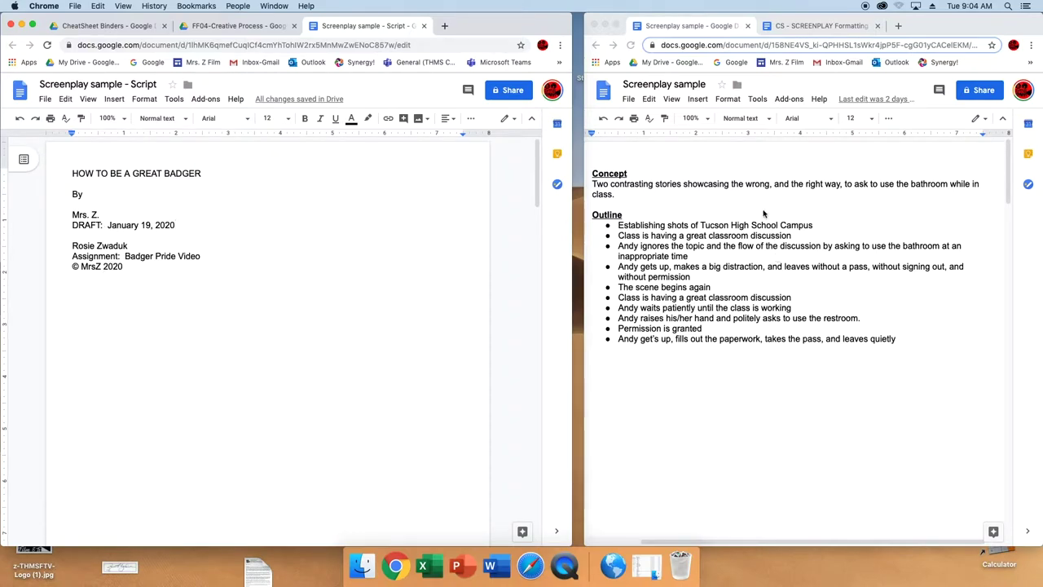
# Open the CS - SCREENPLAY Formatting cheat sheet and examine its title page layout and spacing notes.
pyautogui.click(821, 30)
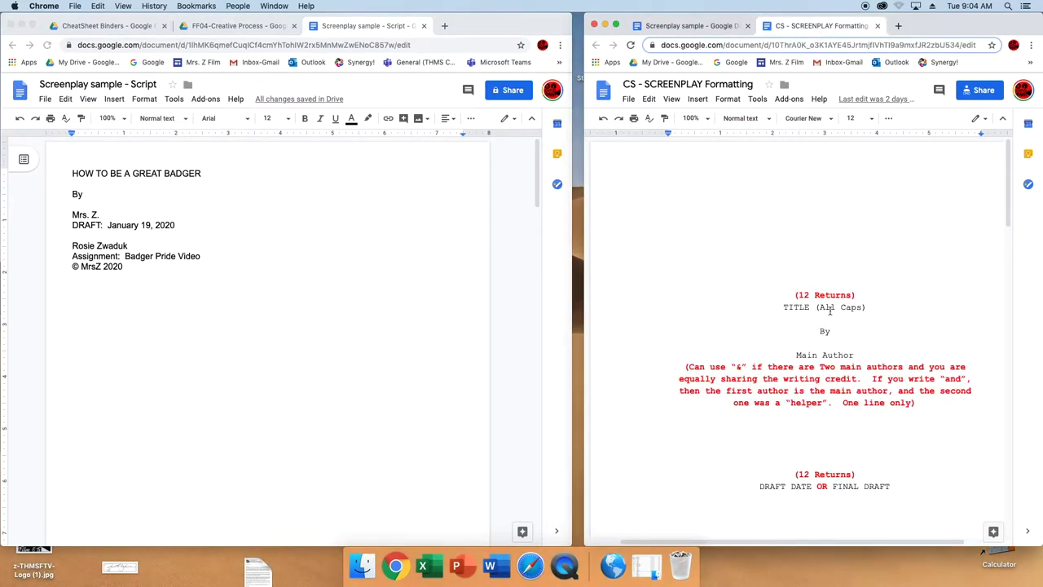
pyautogui.scroll(-5, 831, 306)
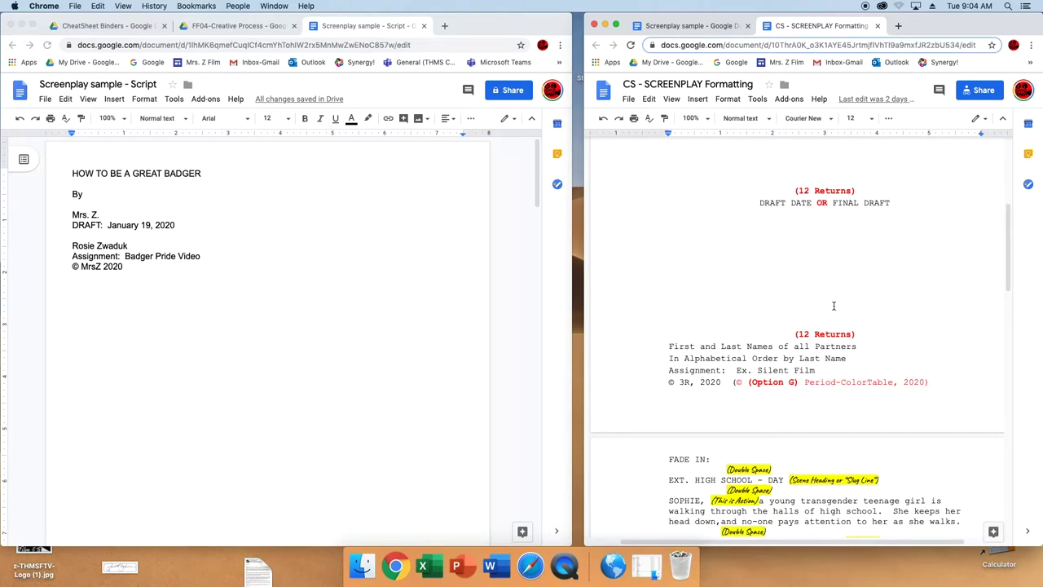
pyautogui.scroll(-3, 833, 305)
pyautogui.scroll(8, 833, 307)
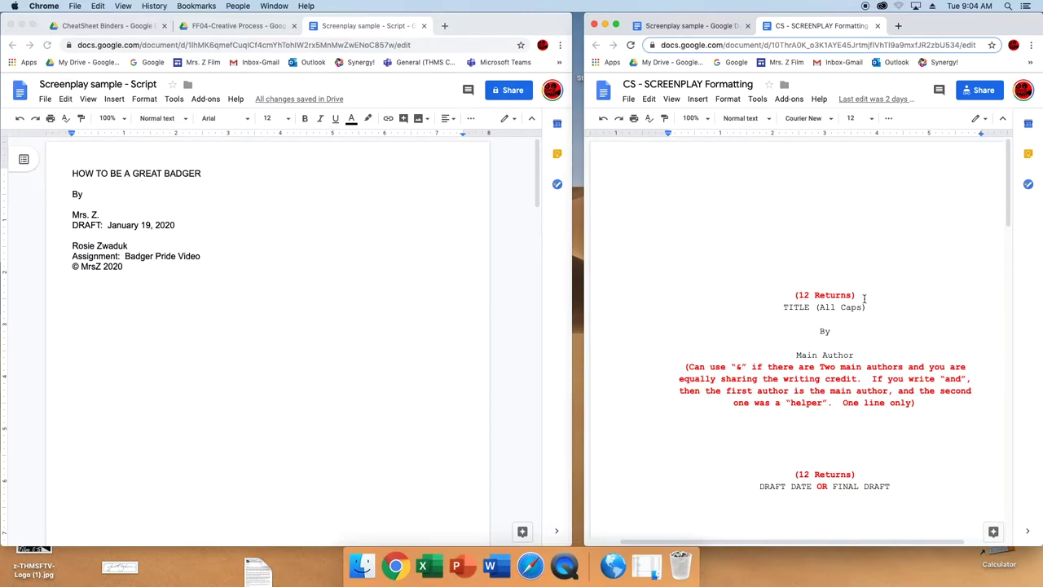
# Insert 12 returns above the title HOW TO BE A GREAT BADGER in the script document.
pyautogui.click(73, 173)
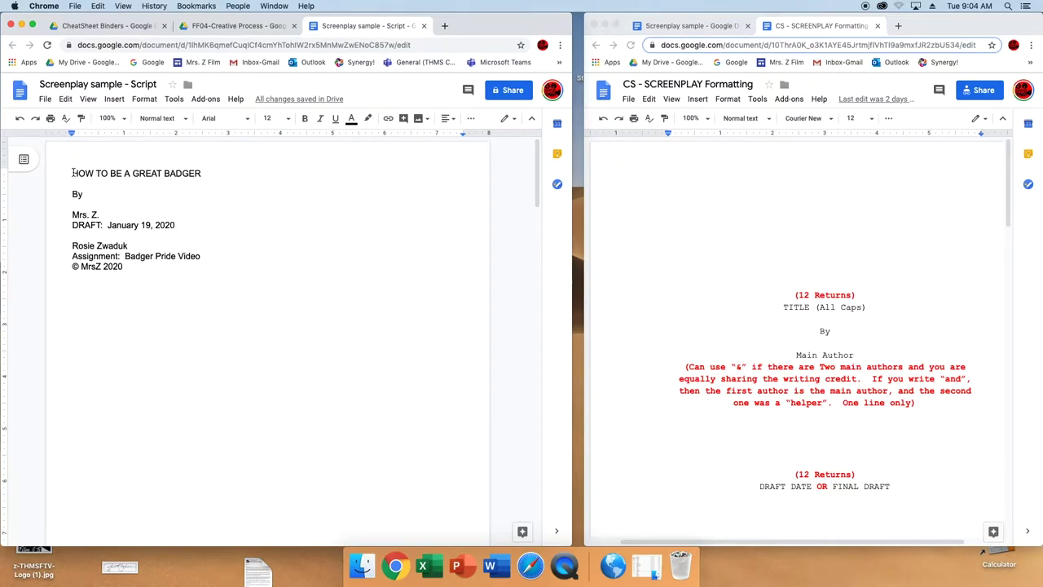
pyautogui.press('Return')
pyautogui.press('Return')
pyautogui.press('Return')
pyautogui.press('Return')
pyautogui.press('Return')
pyautogui.press('Return')
pyautogui.press('Return')
pyautogui.press('Return')
pyautogui.press('Return')
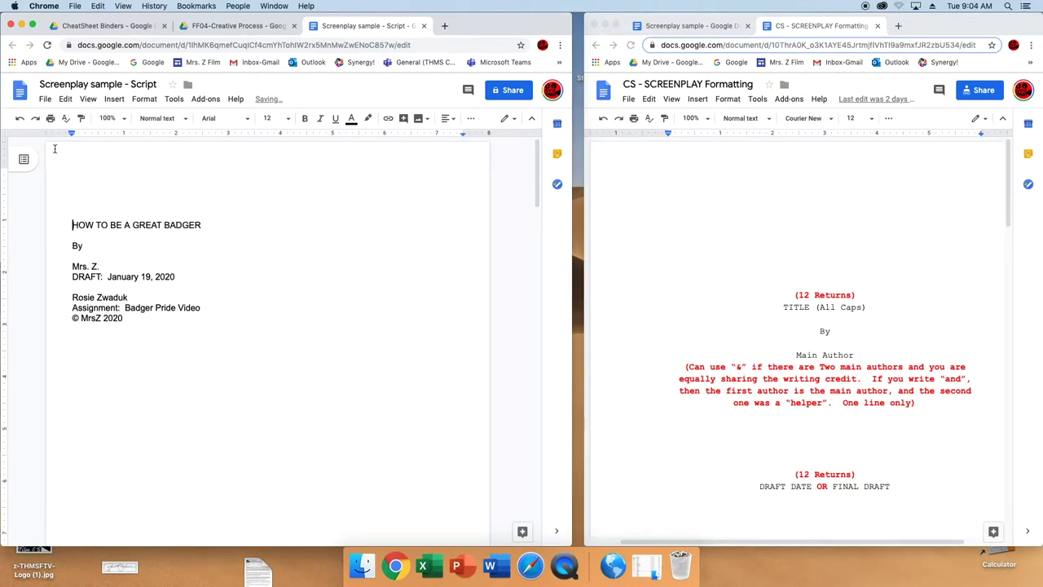
pyautogui.press('Return')
pyautogui.press('Return')
pyautogui.press('Return')
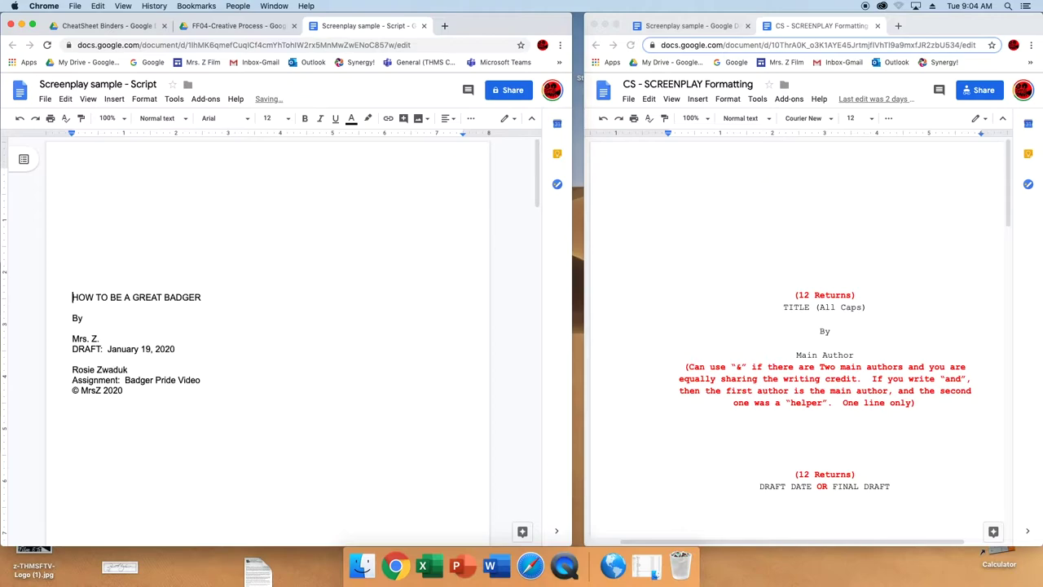
# Center the title, the By line, the author line and the draft date line on the title page.
pyautogui.click(446, 118)
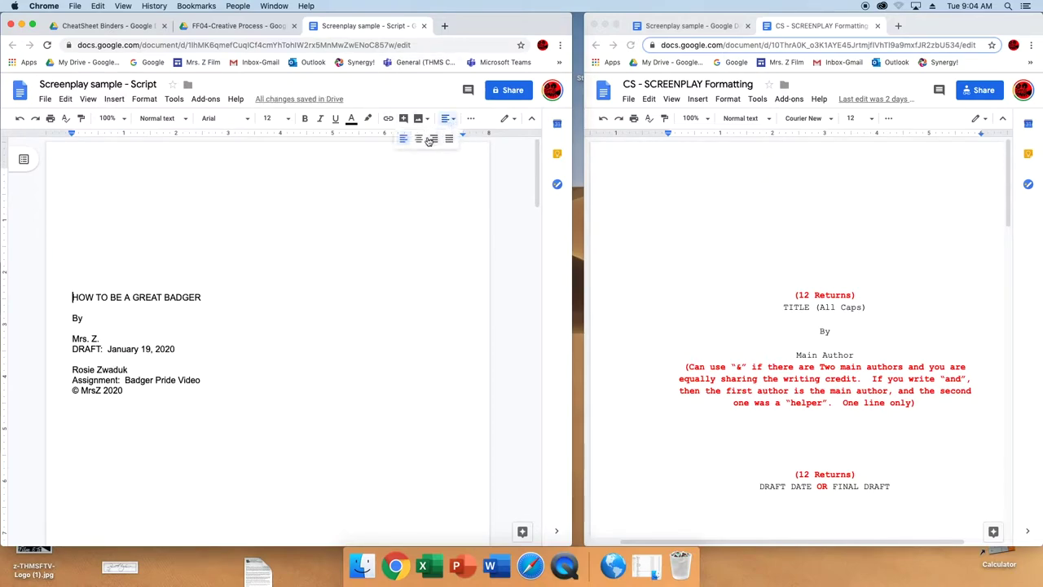
pyautogui.click(420, 141)
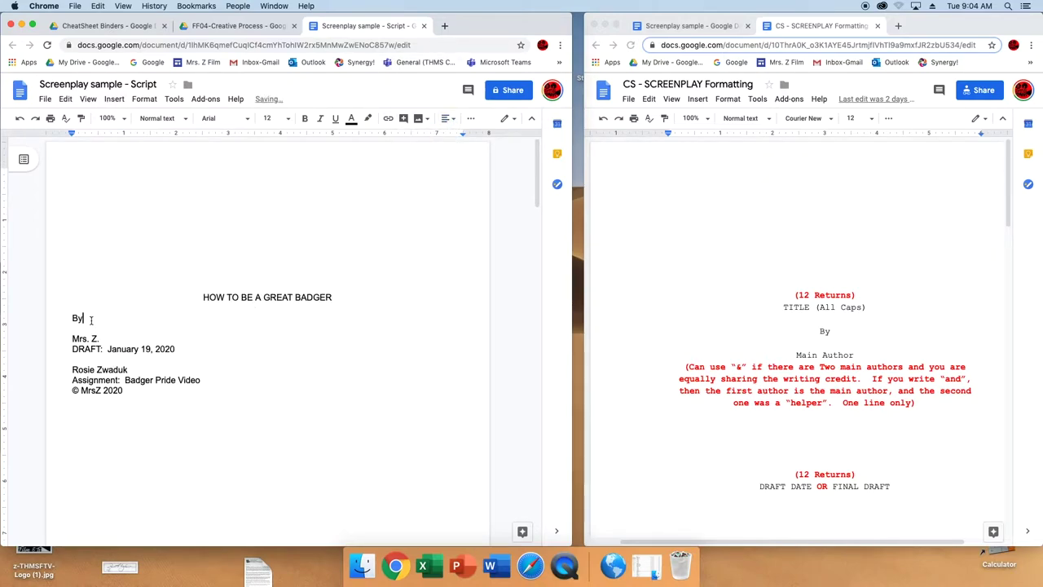
pyautogui.click(178, 390)
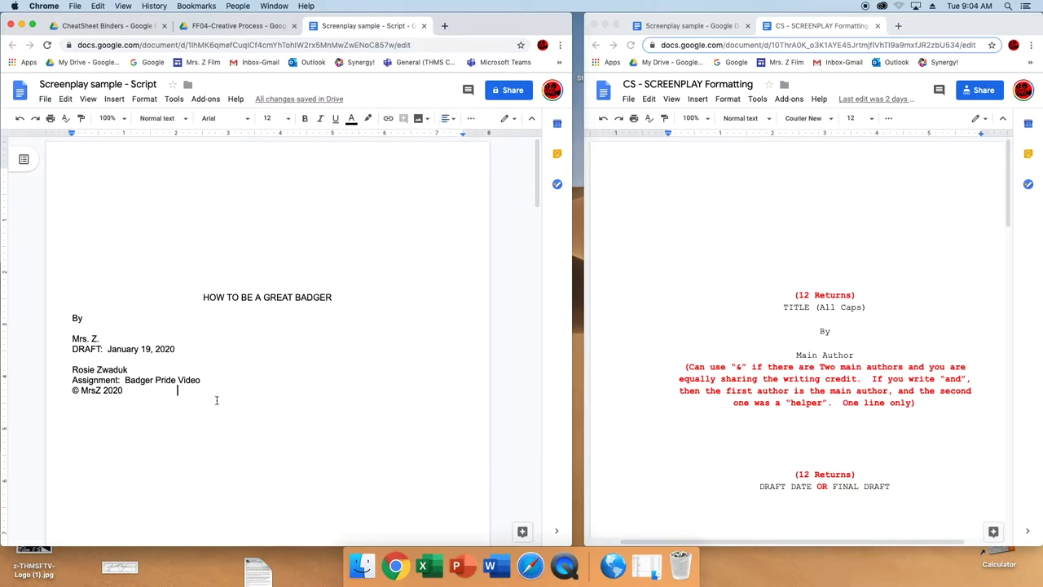
pyautogui.moveTo(201, 297); pyautogui.dragTo(218, 347)
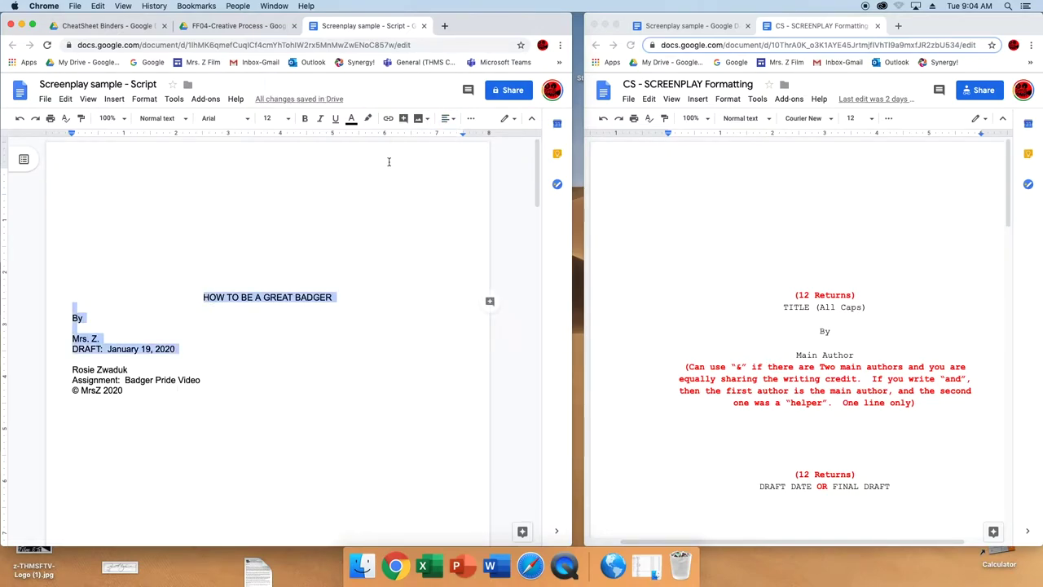
pyautogui.click(446, 119)
pyautogui.click(421, 153)
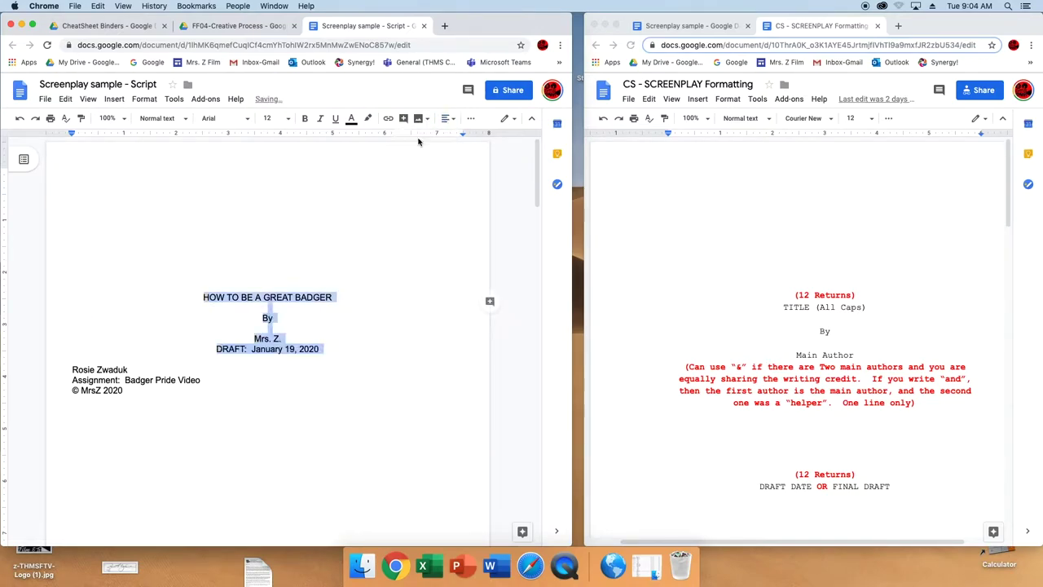
# Add returns below the author line so the draft date sits 12 returns beneath it.
pyautogui.click(278, 308)
pyautogui.click(341, 296)
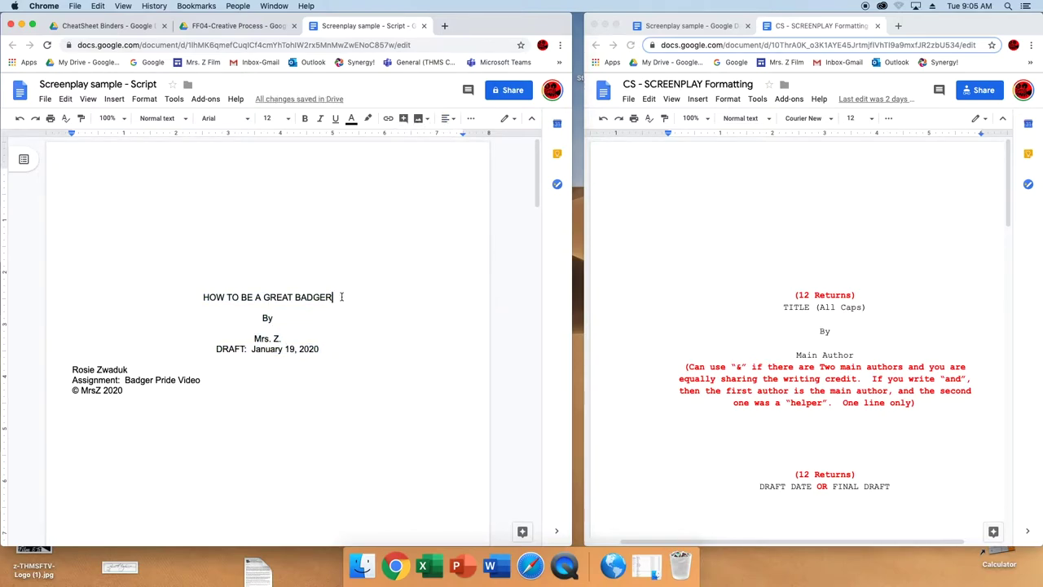
pyautogui.press('Down')
pyautogui.press('Down')
pyautogui.click(818, 479)
pyautogui.click(322, 342)
pyautogui.press('Return')
pyautogui.press('Return')
pyautogui.press('Return')
pyautogui.press('Return')
pyautogui.press('Return')
pyautogui.press('Return')
pyautogui.press('Return')
pyautogui.press('Return')
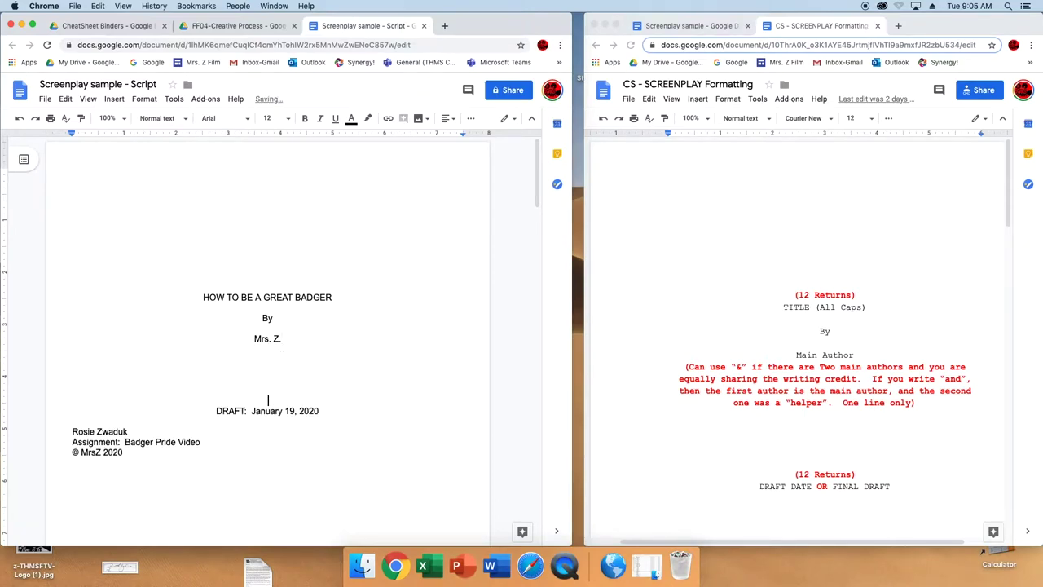
pyautogui.press('Return')
pyautogui.press('Return')
pyautogui.press('Return')
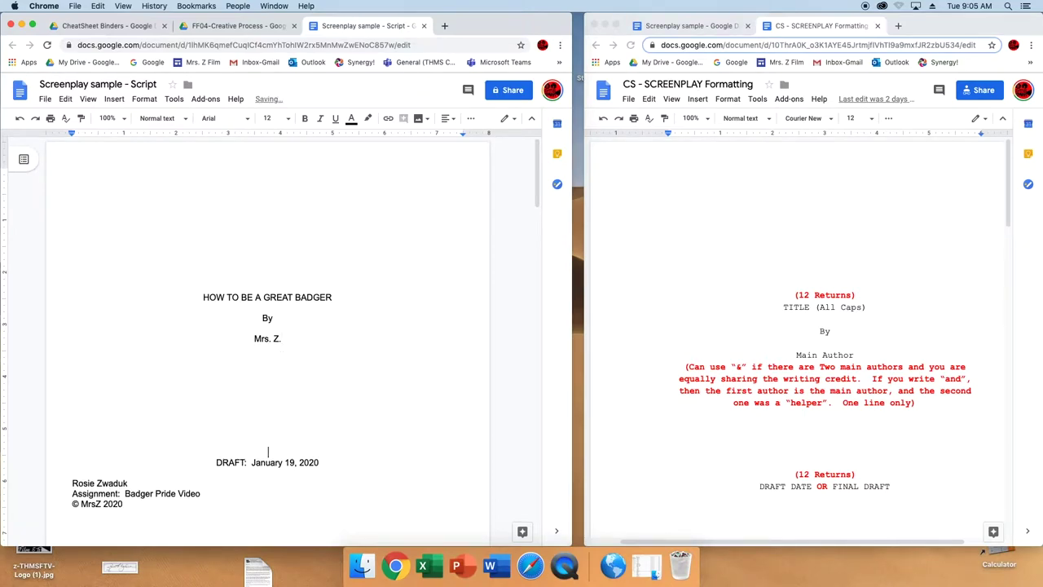
# Following the cheat sheet, space the left-aligned block with the partner name, assignment and copyright 12 returns below the draft date.
pyautogui.click(214, 463)
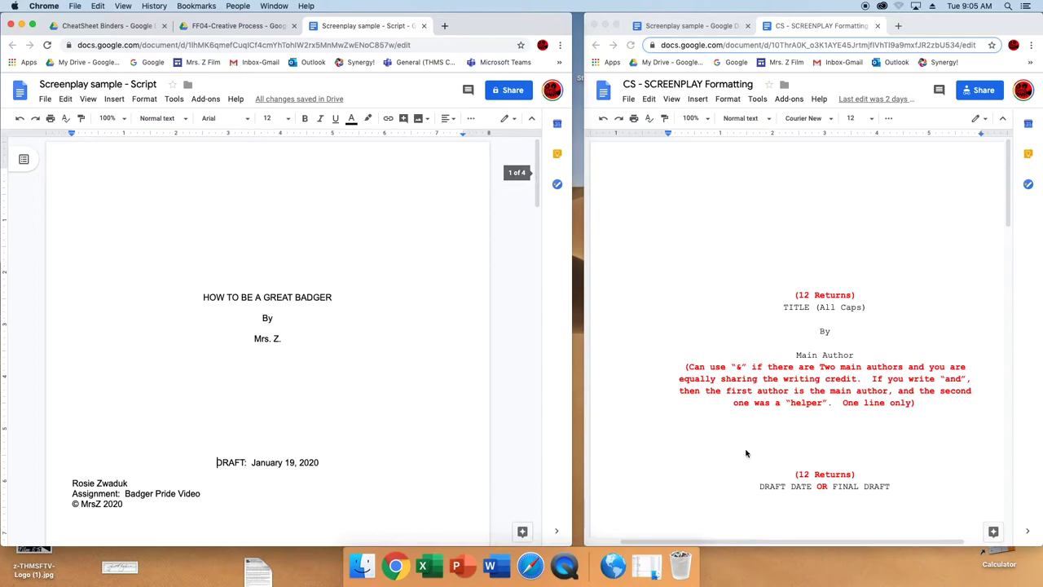
pyautogui.scroll(-5, 747, 444)
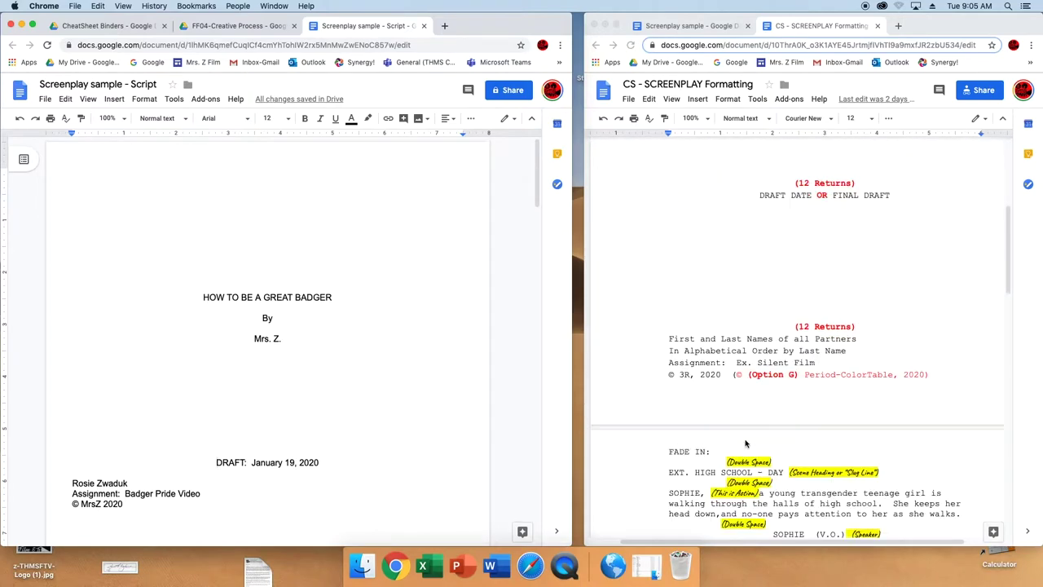
pyautogui.click(71, 483)
pyautogui.press('Return')
pyautogui.press('Return')
pyautogui.press('Return')
pyautogui.press('Return')
pyautogui.press('Return')
pyautogui.press('Return')
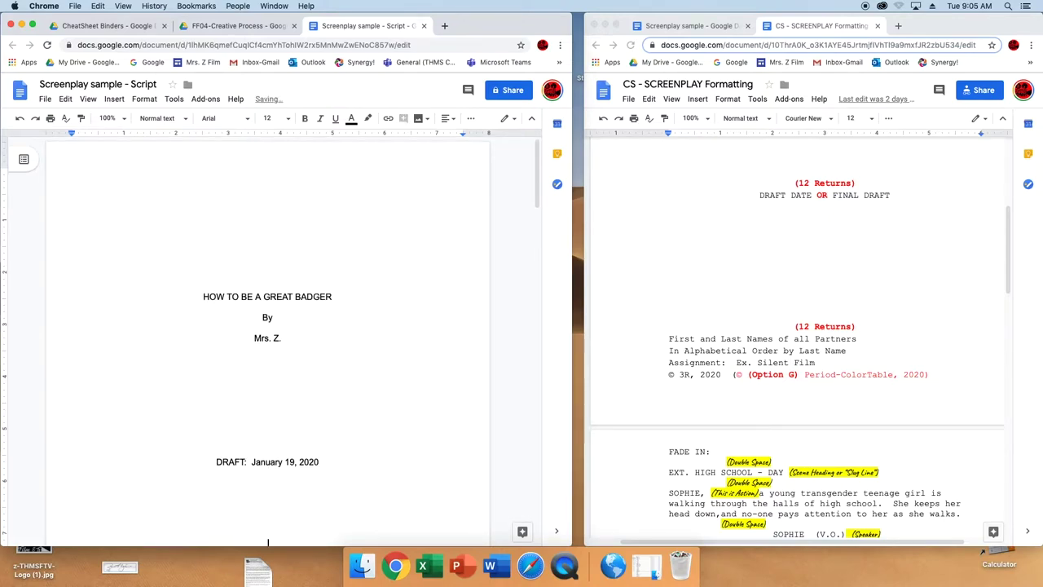
pyautogui.scroll(-5, 335, 446)
pyautogui.press('Return')
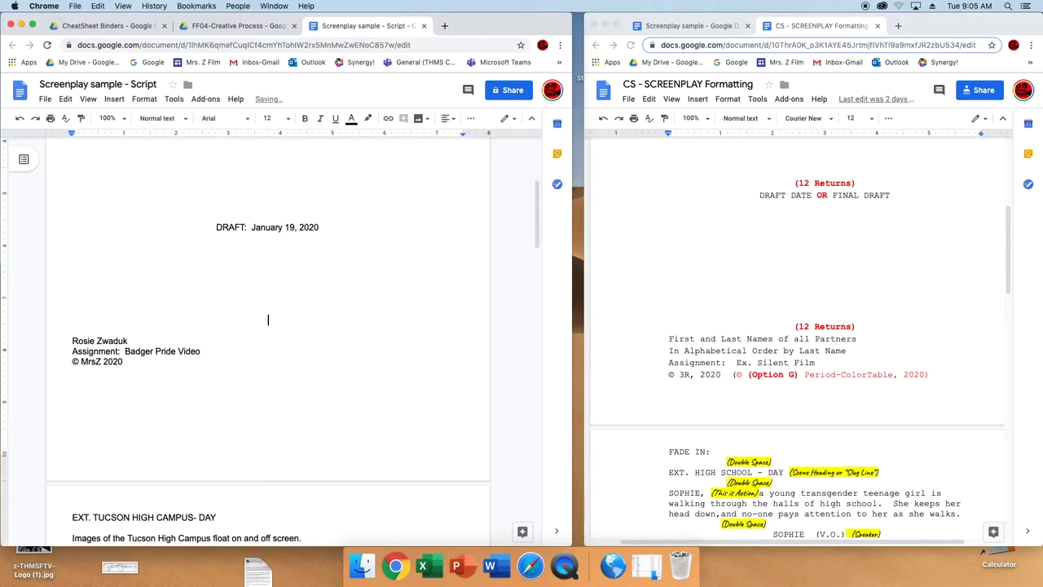
pyautogui.press('Return')
pyautogui.press('Return')
pyautogui.press('Return')
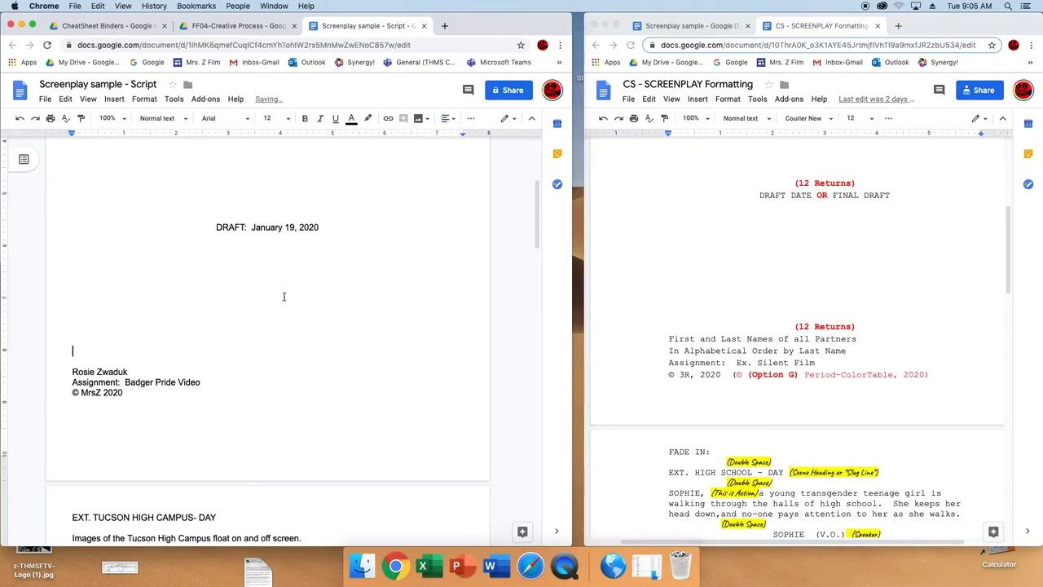
pyautogui.press('Delete')
pyautogui.press('Delete')
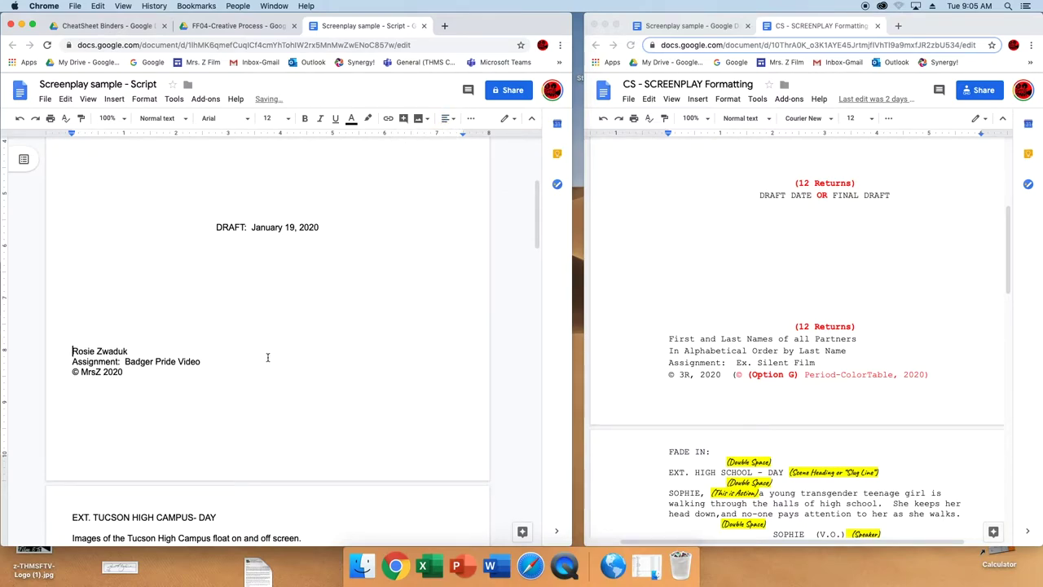
# Launch the Screenplay Formatter add-on in the script document.
pyautogui.click(76, 371)
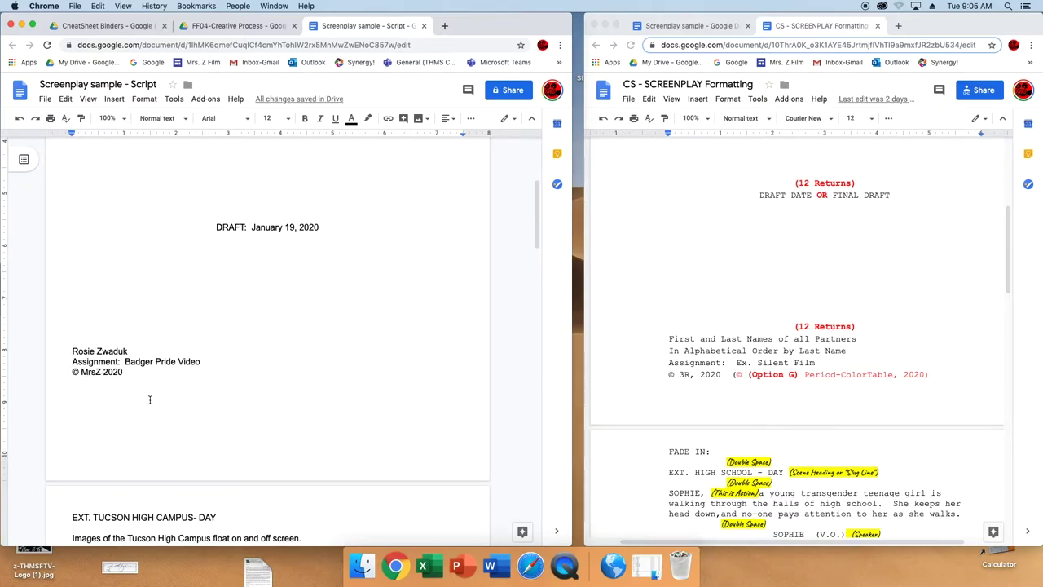
pyautogui.scroll(-1, 149, 399)
pyautogui.scroll(-3, 150, 400)
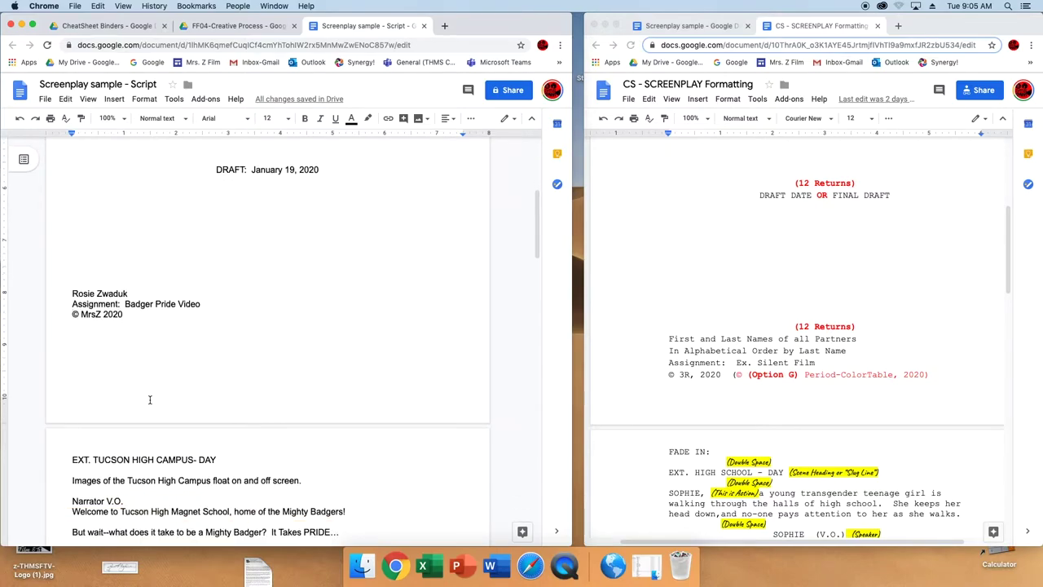
pyautogui.scroll(-5, 149, 400)
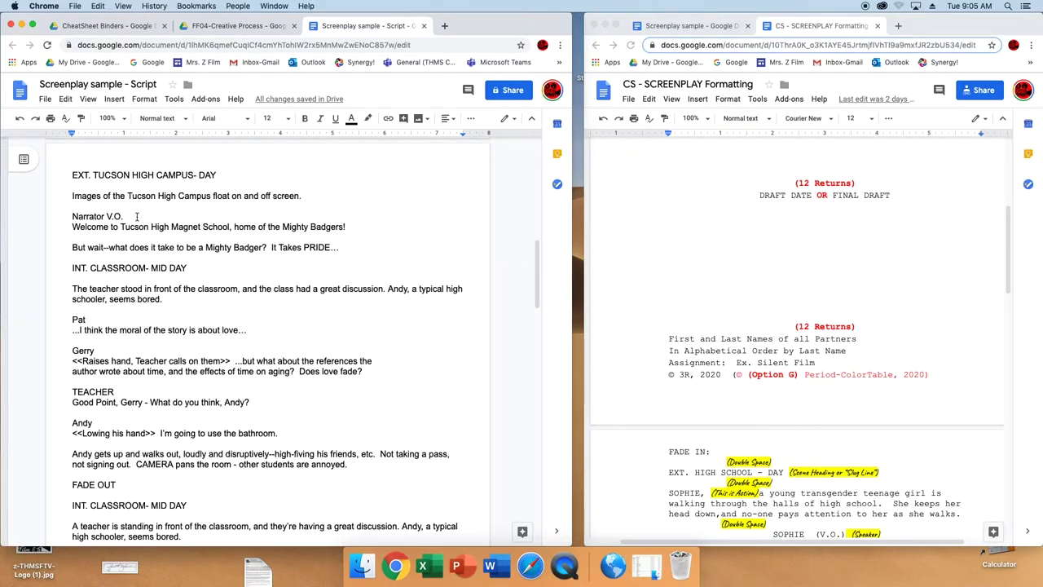
pyautogui.scroll(1, 138, 217)
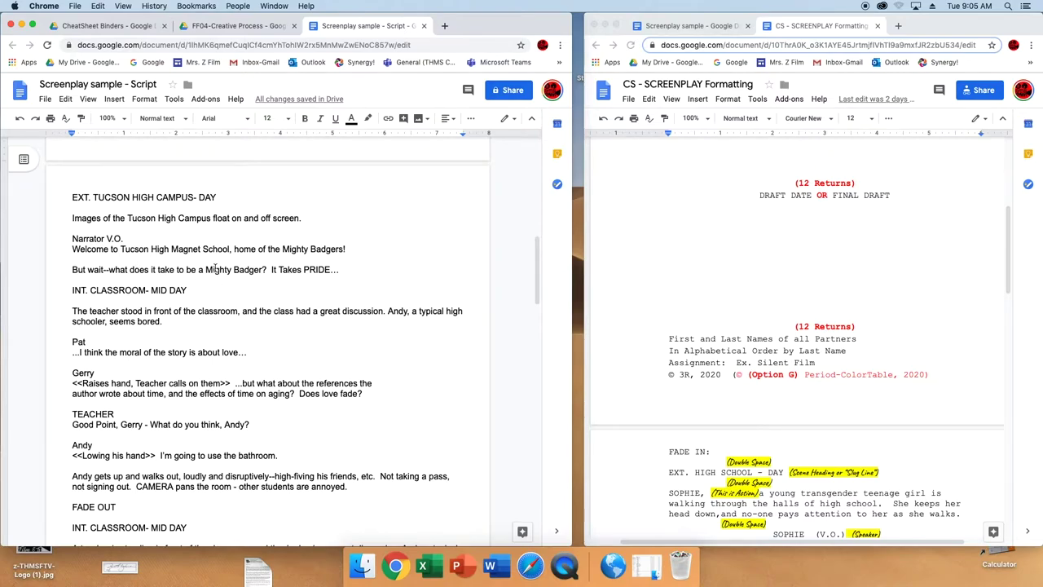
pyautogui.click(209, 100)
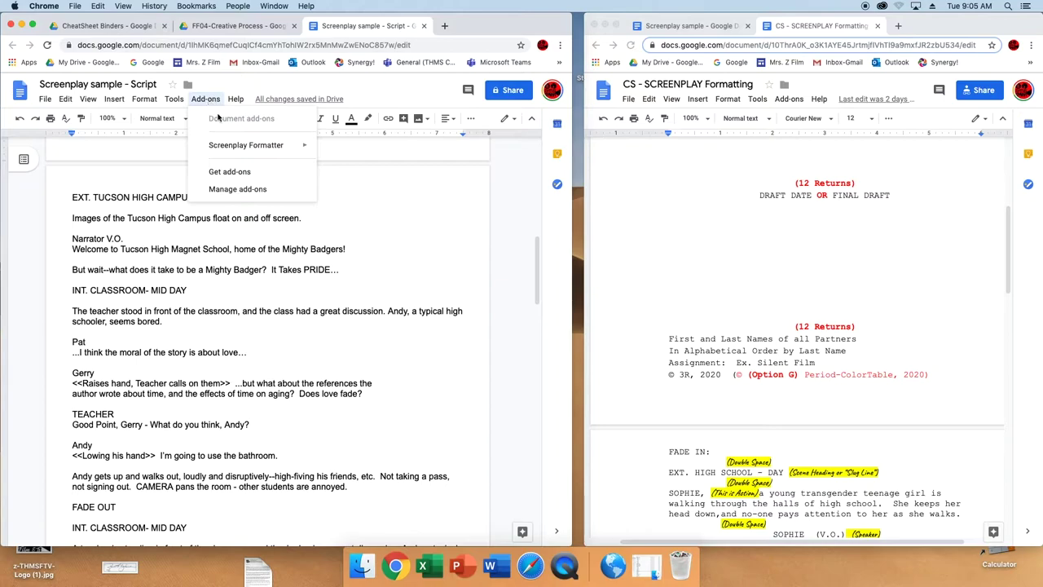
pyautogui.moveTo(230, 150)
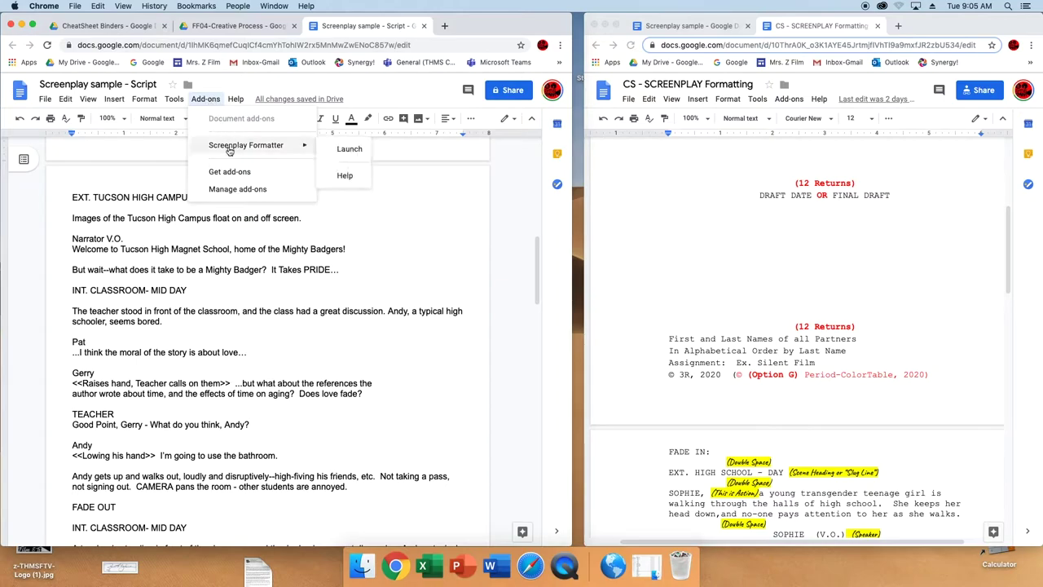
pyautogui.click(350, 150)
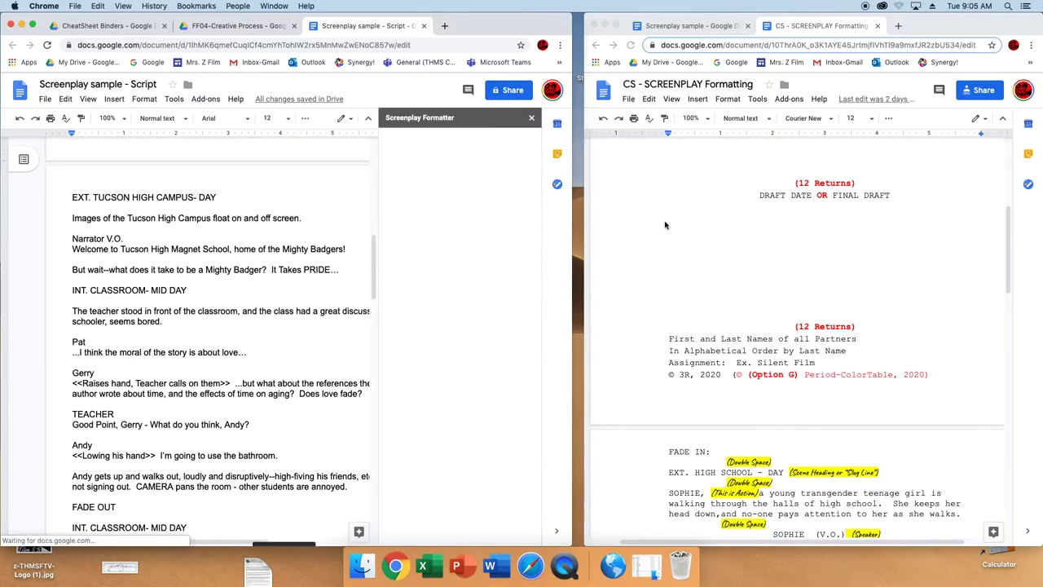
# Bring up the cheat sheet's sample scene and widen the script window so its full page fits beside the formatter.
pyautogui.click(666, 224)
pyautogui.scroll(-6, 666, 225)
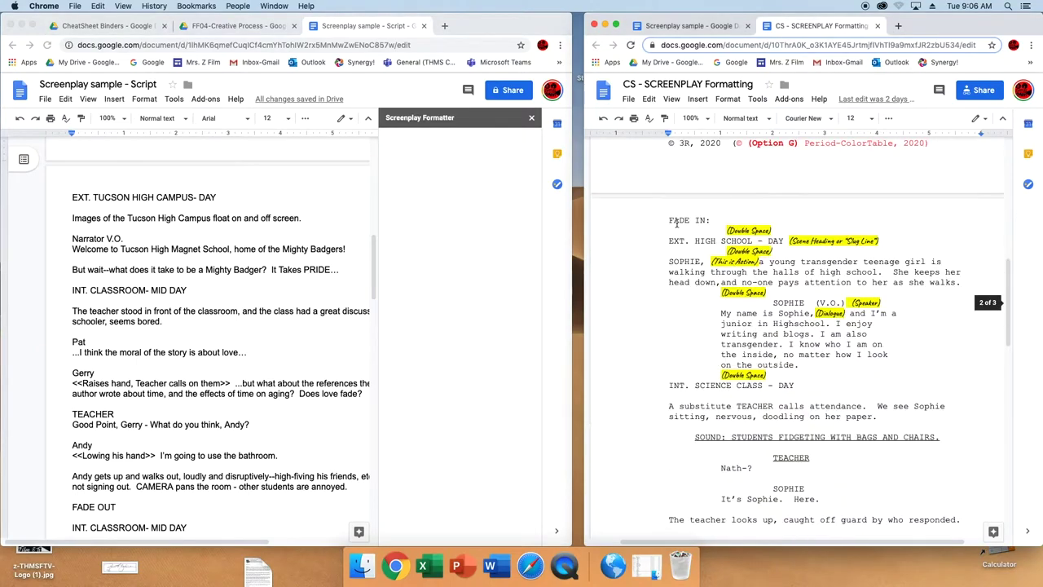
pyautogui.moveTo(585, 259); pyautogui.dragTo(651, 256)
pyautogui.moveTo(571, 277); pyautogui.dragTo(656, 277)
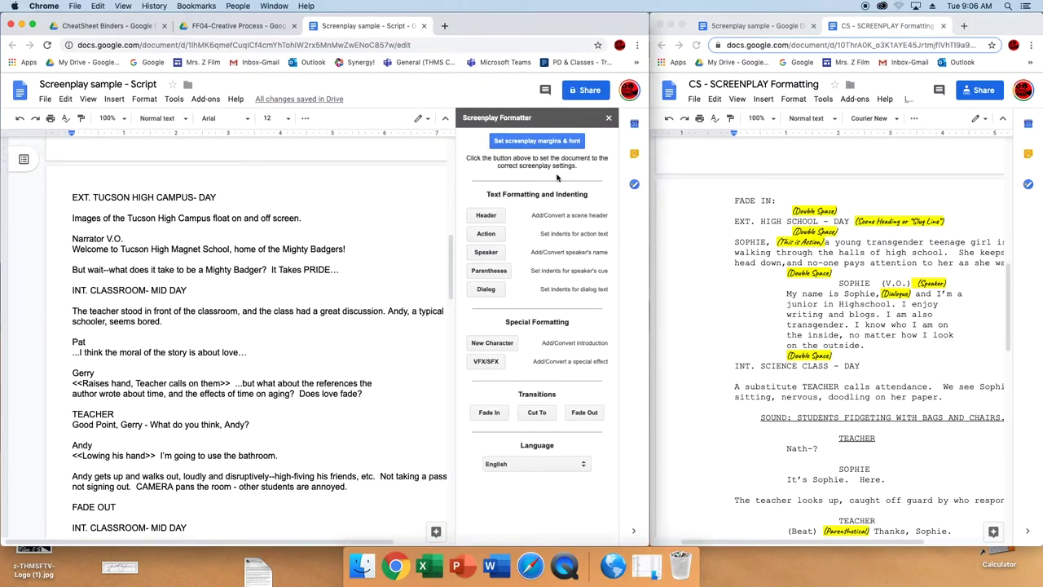
pyautogui.moveTo(648, 278); pyautogui.dragTo(729, 277)
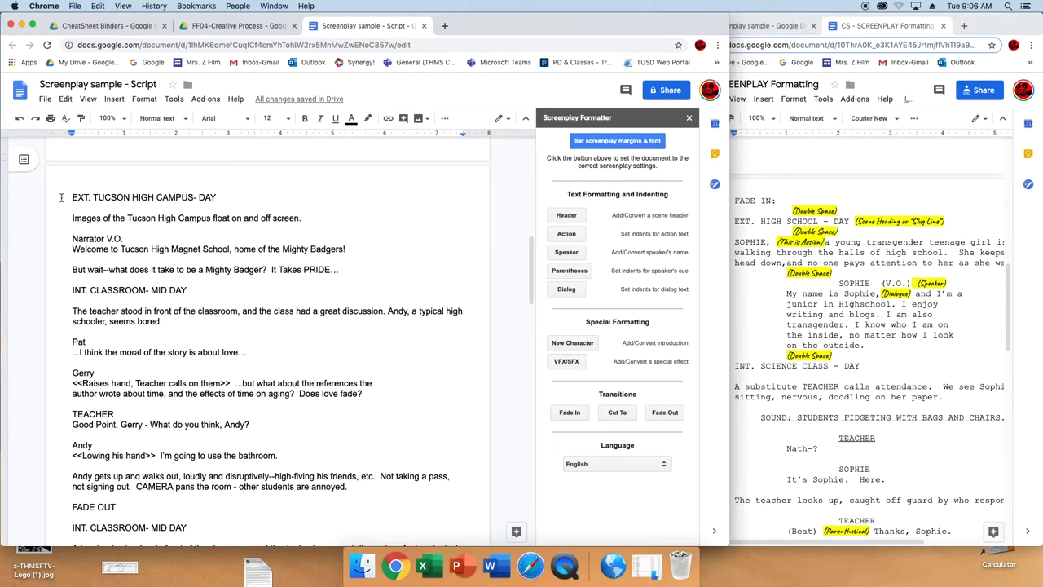
# Try to convert the existing "EXT. TUCSON HIGH CAMPUS- DAY" line into a scene header with the formatter.
pyautogui.moveTo(223, 197); pyautogui.dragTo(60, 184)
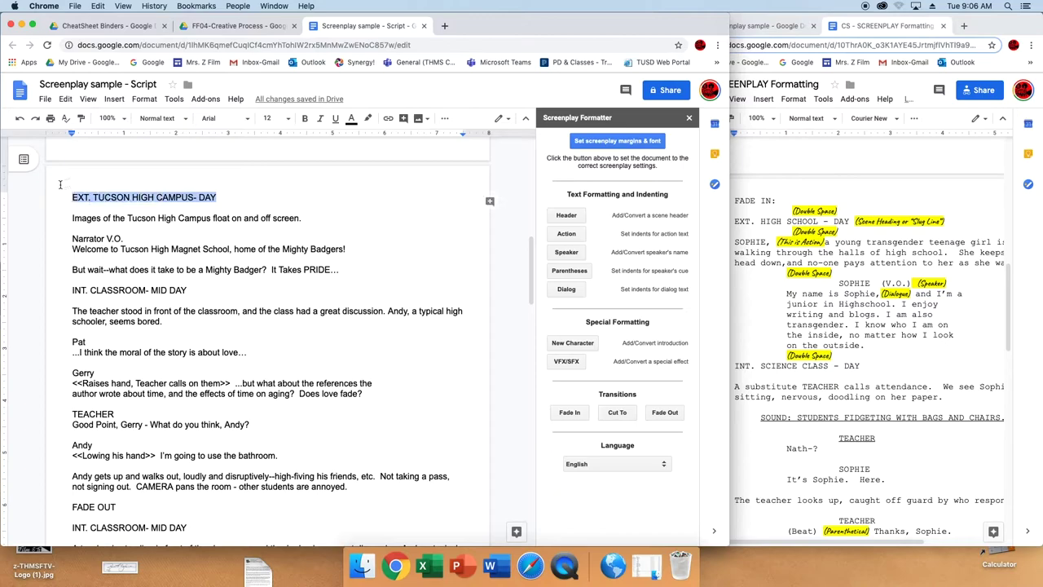
pyautogui.click(566, 217)
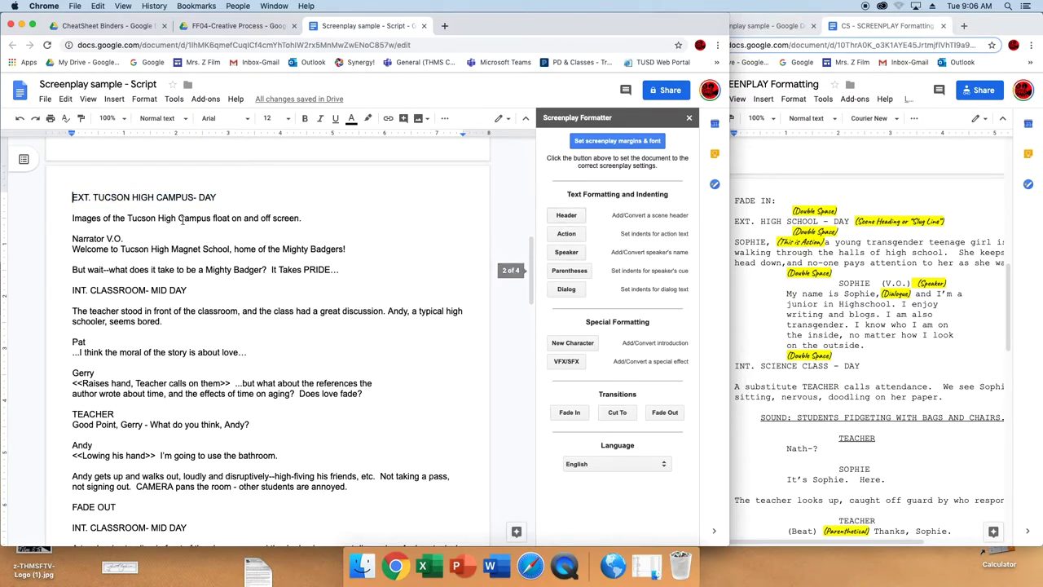
# Create a new scene header "EXT. TUCSON HIGH CAMPUS - DAY" on a blank line above the original slug line.
pyautogui.press('Return')
pyautogui.press('Up')
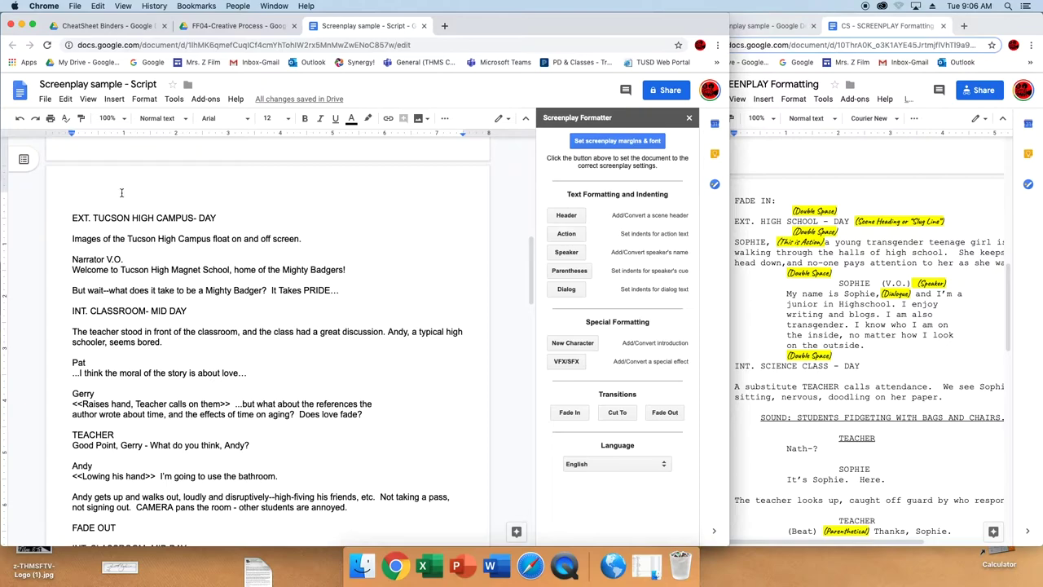
pyautogui.click(568, 217)
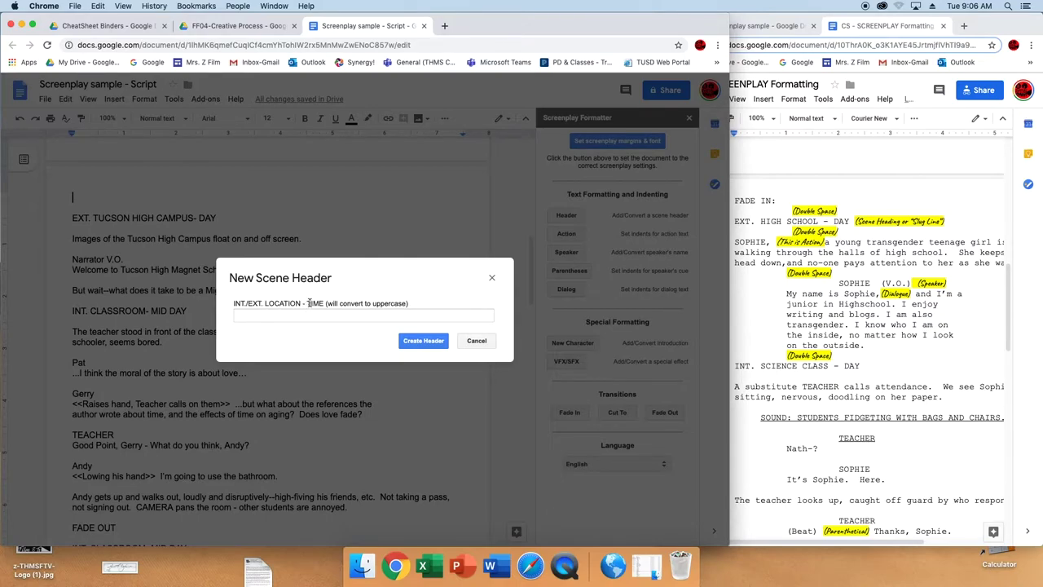
pyautogui.click(333, 312)
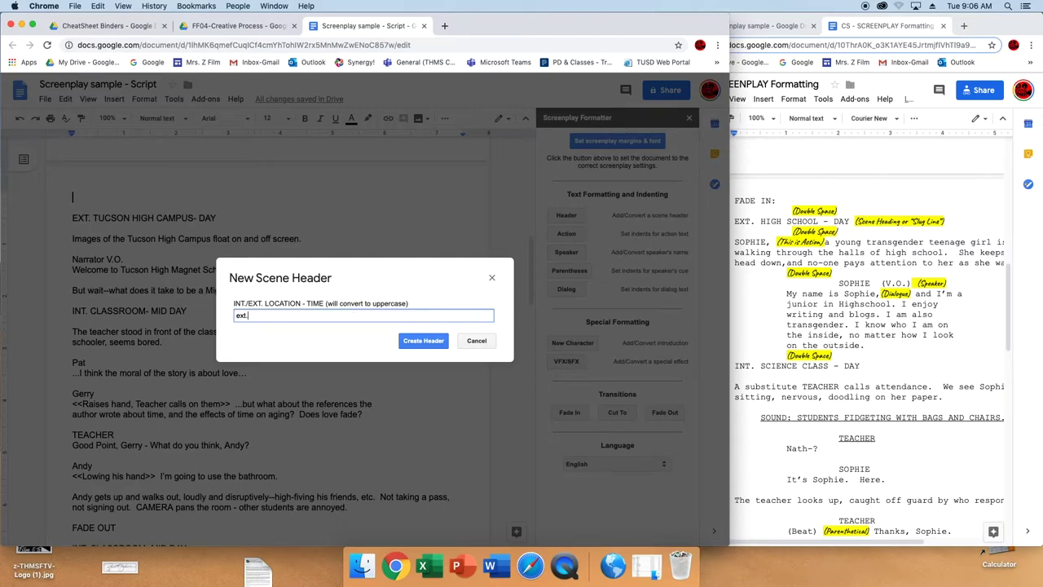
pyautogui.write('ext. Tucwson High C')
pyautogui.press('BackSpace')
pyautogui.press('BackSpace')
pyautogui.press('BackSpace')
pyautogui.press('BackSpace')
pyautogui.press('BackSpace')
pyautogui.write('igh Campus - Day')
pyautogui.click(431, 345)
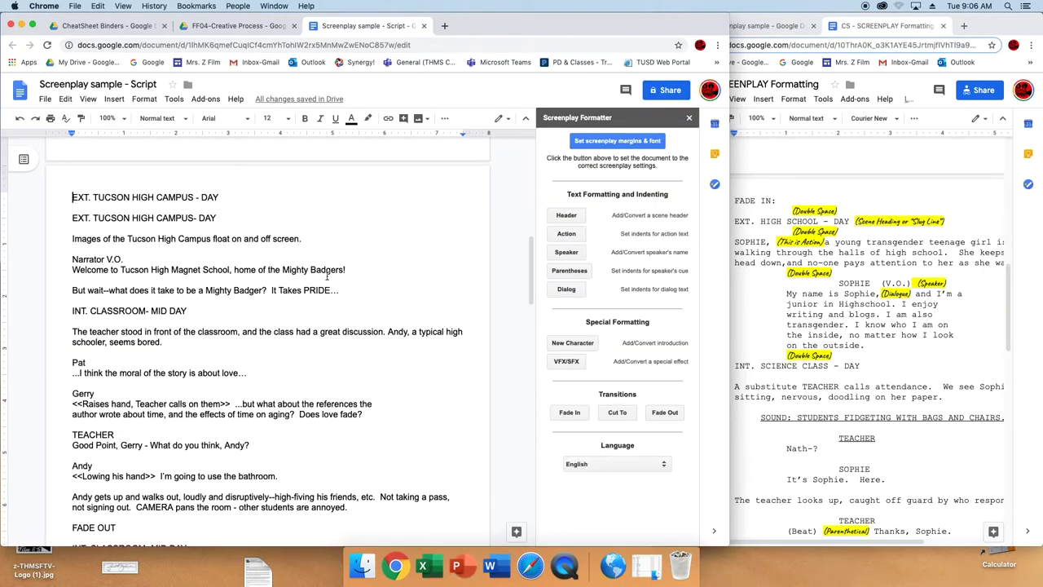
# Delete the original "EXT. TUCSON HIGH CAMPUS- DAY" line and its extra blank line below the new header.
pyautogui.moveTo(74, 197); pyautogui.dragTo(40, 224)
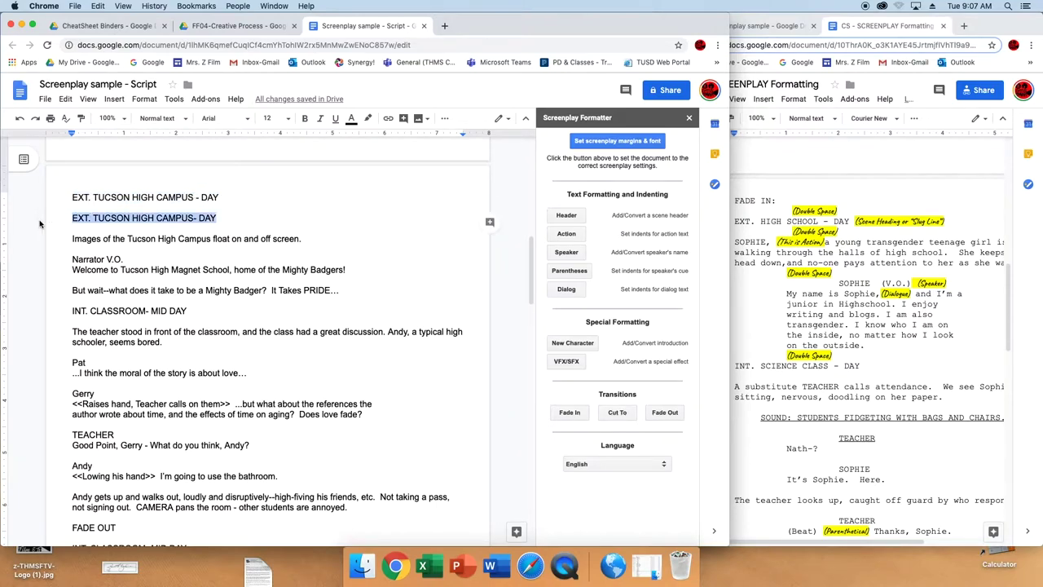
pyautogui.press('Delete')
pyautogui.press('Delete')
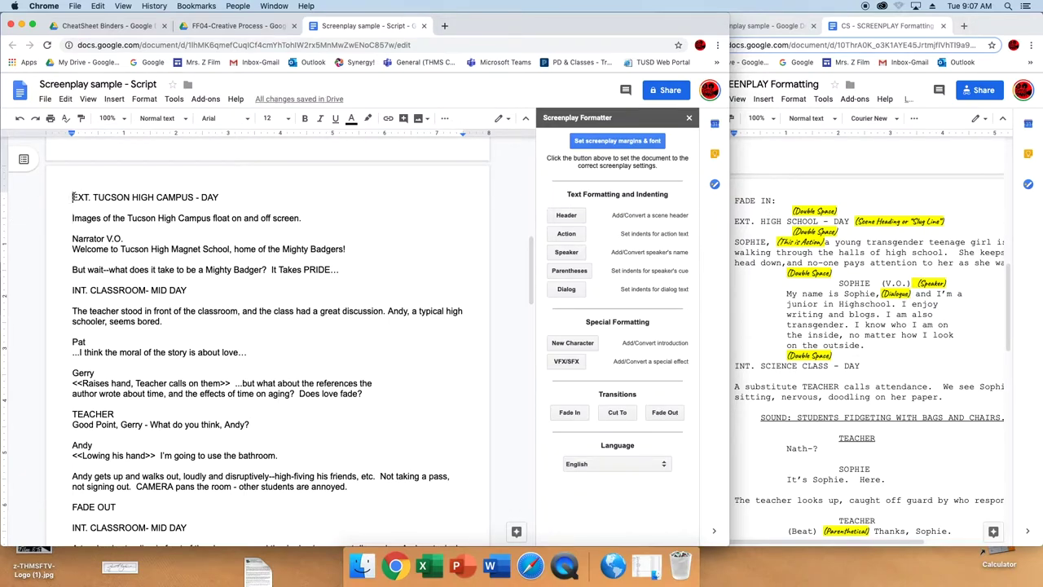
# Insert the "FADE IN:" transition above the first scene header, double-spaced from it.
pyautogui.click(569, 413)
pyautogui.click(108, 196)
pyautogui.press('Return')
pyautogui.press('Return')
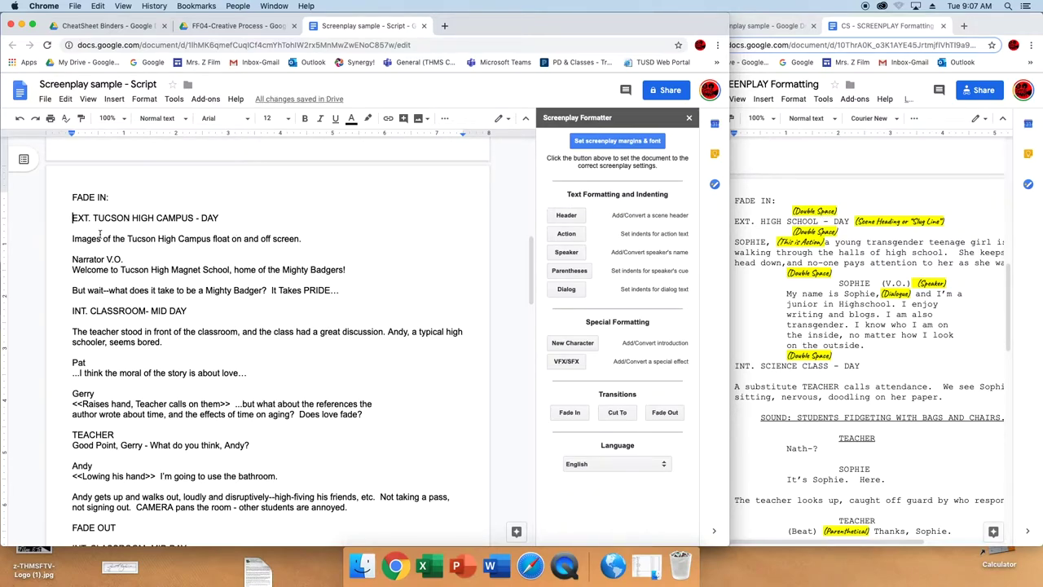
# Apply the Action format to the line "Images of the Tucson High Campus float on and off screen.".
pyautogui.click(73, 241)
pyautogui.tripleClick(109, 238)
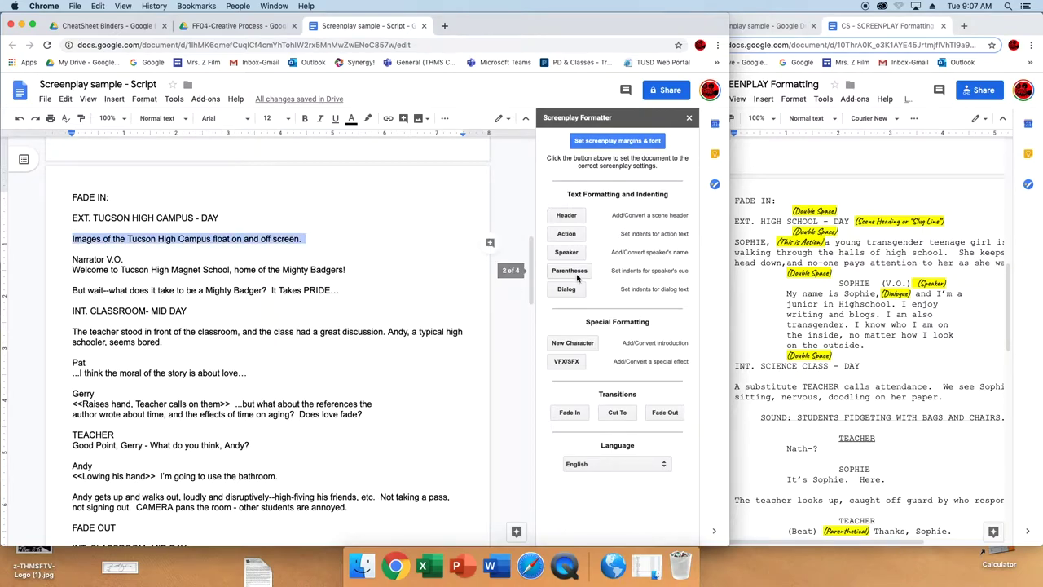
pyautogui.click(573, 238)
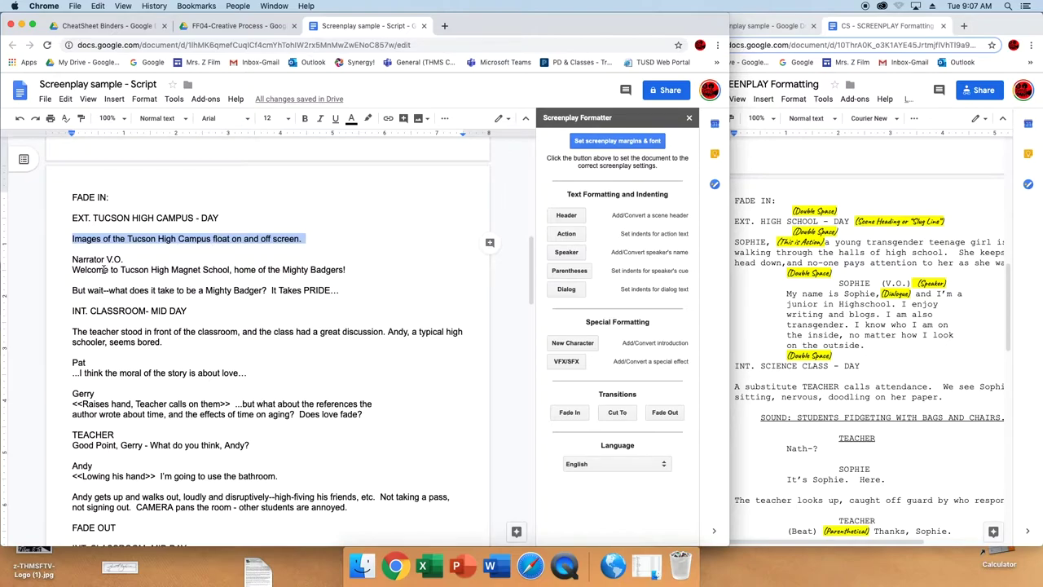
# Apply the formatter's screenplay margins and font to the whole script.
pyautogui.click(181, 273)
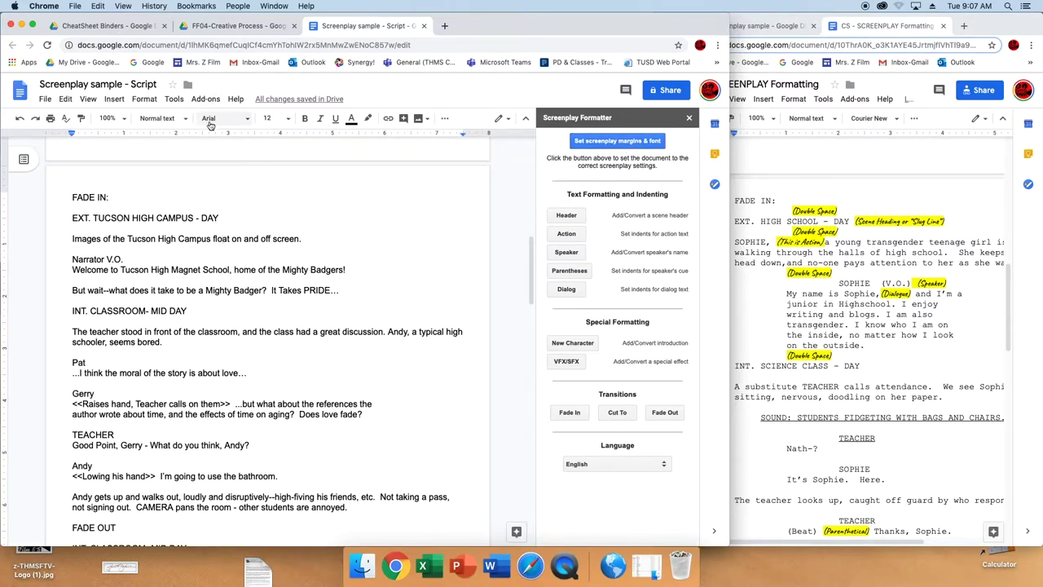
pyautogui.click(606, 143)
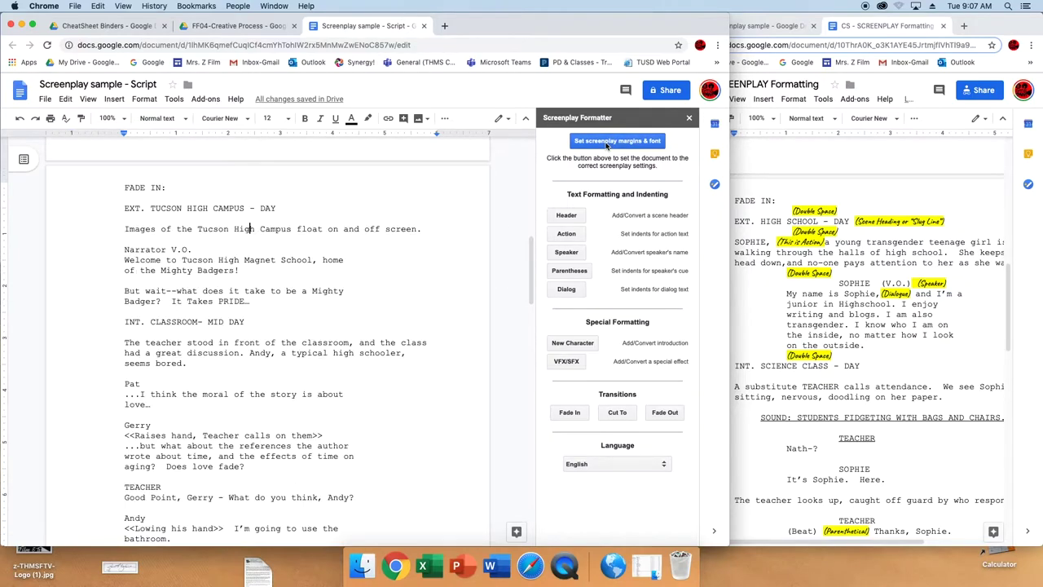
pyautogui.scroll(-15, 367, 316)
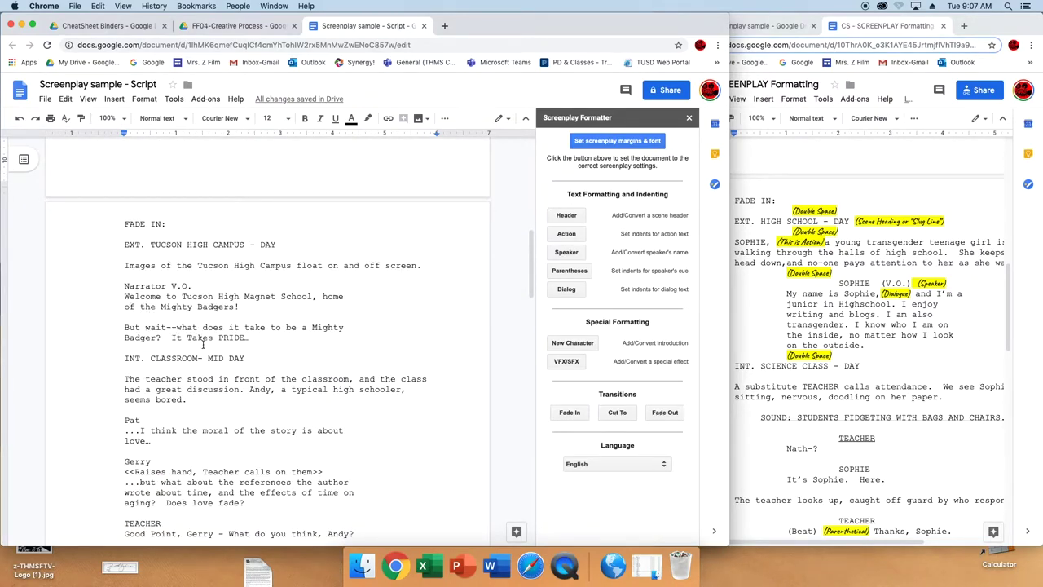
# Format "Narrator V.O." as a speaker name and enclose V.O. in parentheses.
pyautogui.click(126, 265)
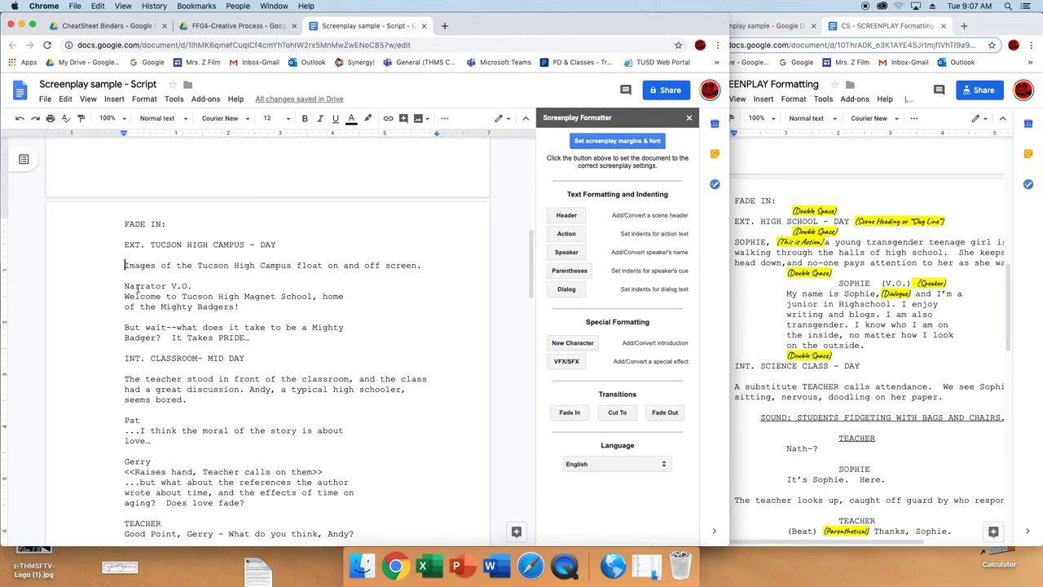
pyautogui.moveTo(124, 286); pyautogui.dragTo(192, 286)
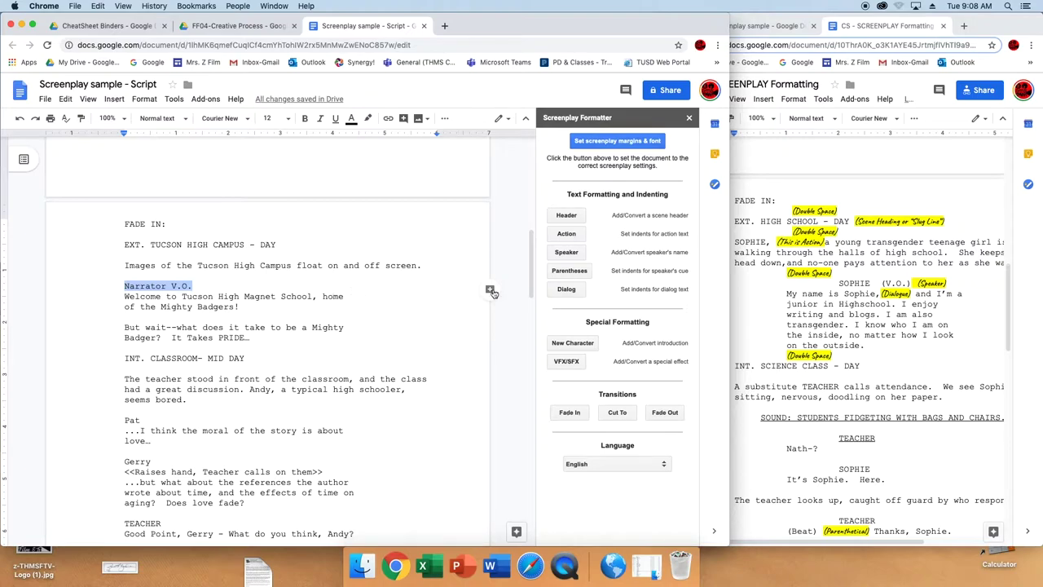
pyautogui.click(575, 254)
pyautogui.click(230, 287)
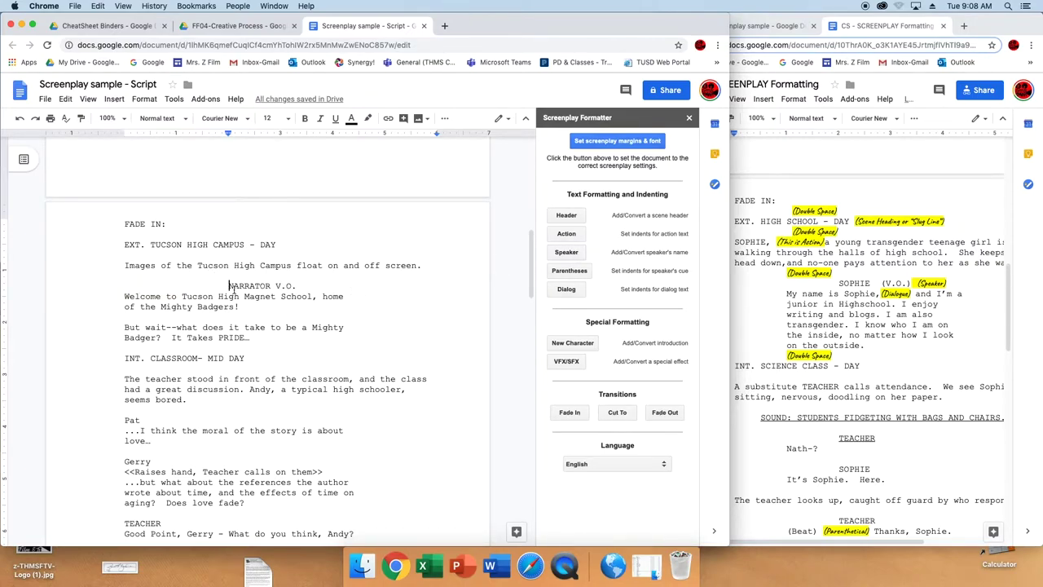
pyautogui.click(276, 287)
pyautogui.write('(')
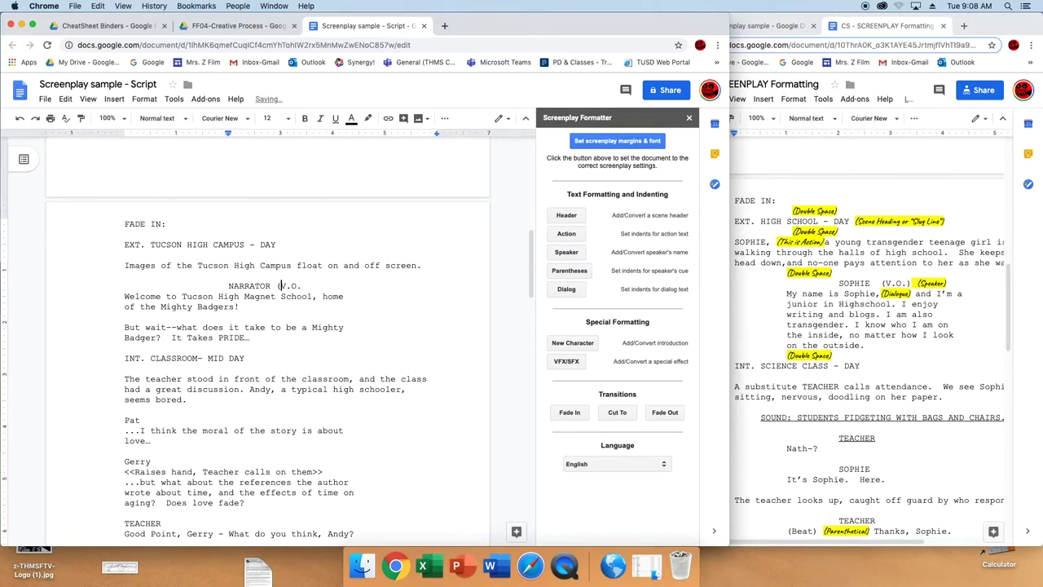
pyautogui.click(303, 286)
pyautogui.write(')')
# Apply the Dialog format to both of the narrator's lines, from "Welcome to Tucson High" through "It Takes PRIDE…".
pyautogui.keyDown('shift'); pyautogui.click(252, 337); pyautogui.keyUp('shift')
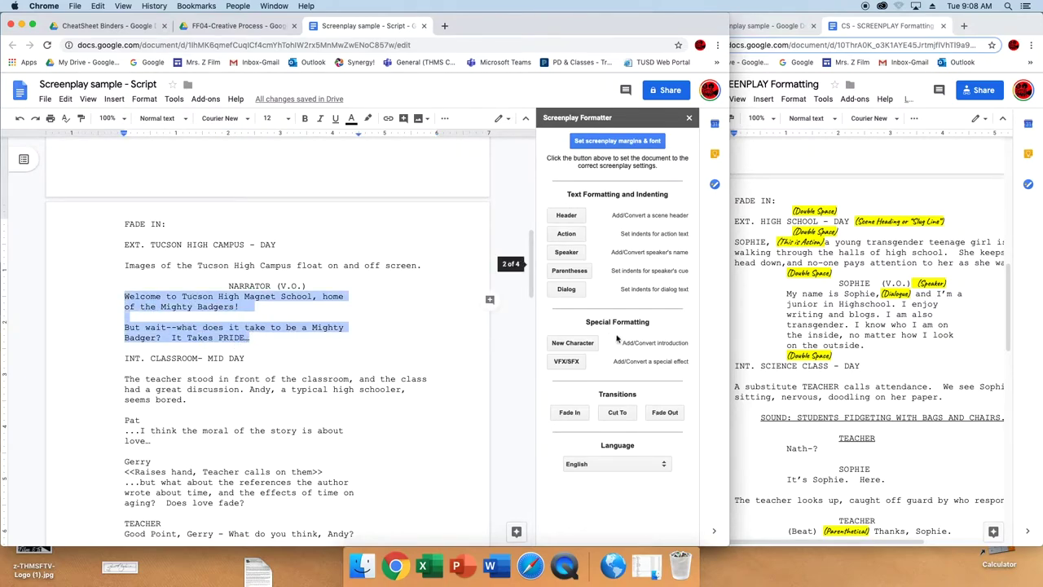
pyautogui.click(565, 295)
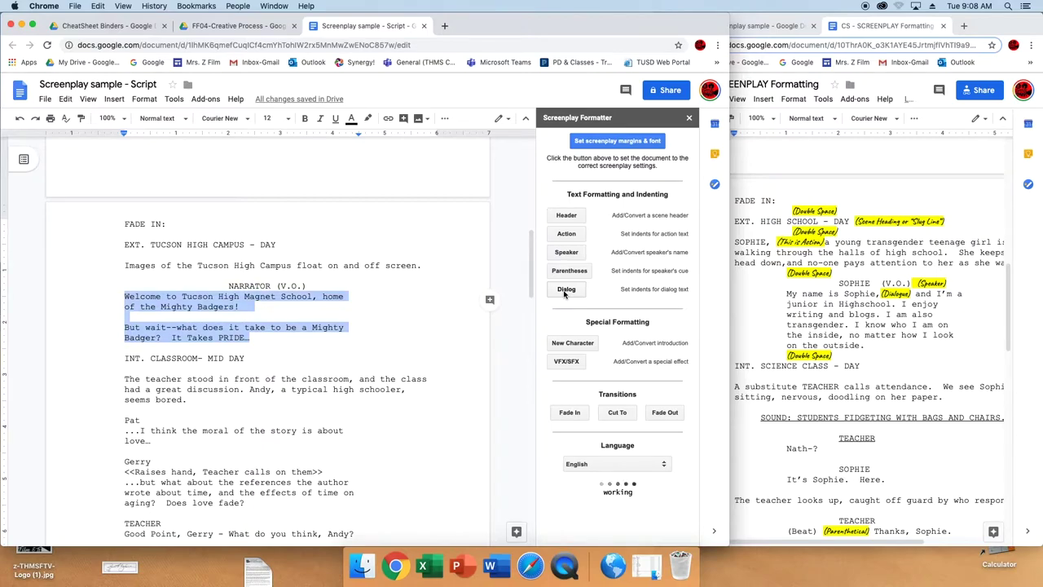
pyautogui.moveTo(124, 296); pyautogui.dragTo(256, 309)
pyautogui.click(568, 290)
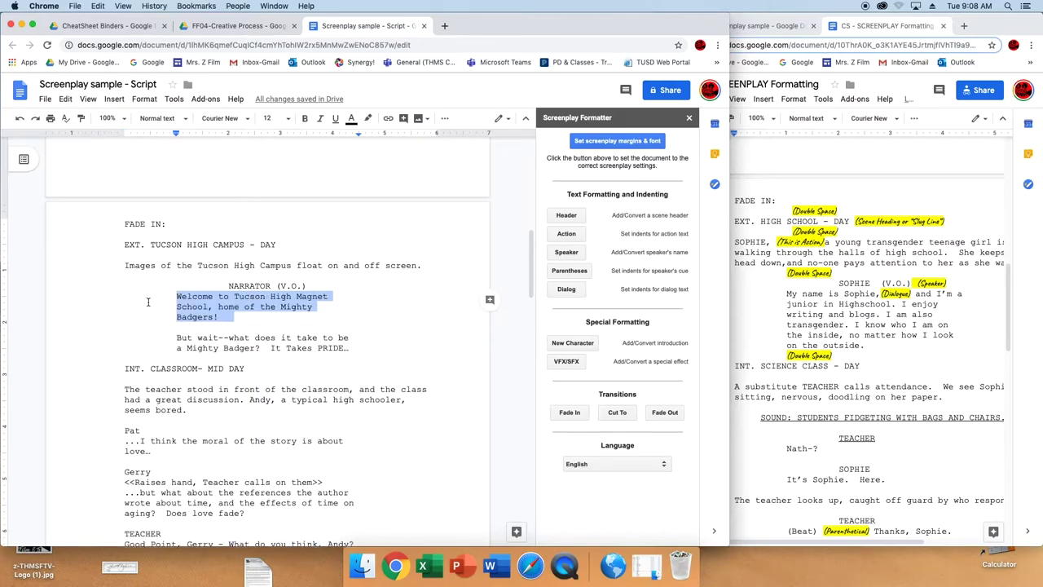
pyautogui.click(198, 306)
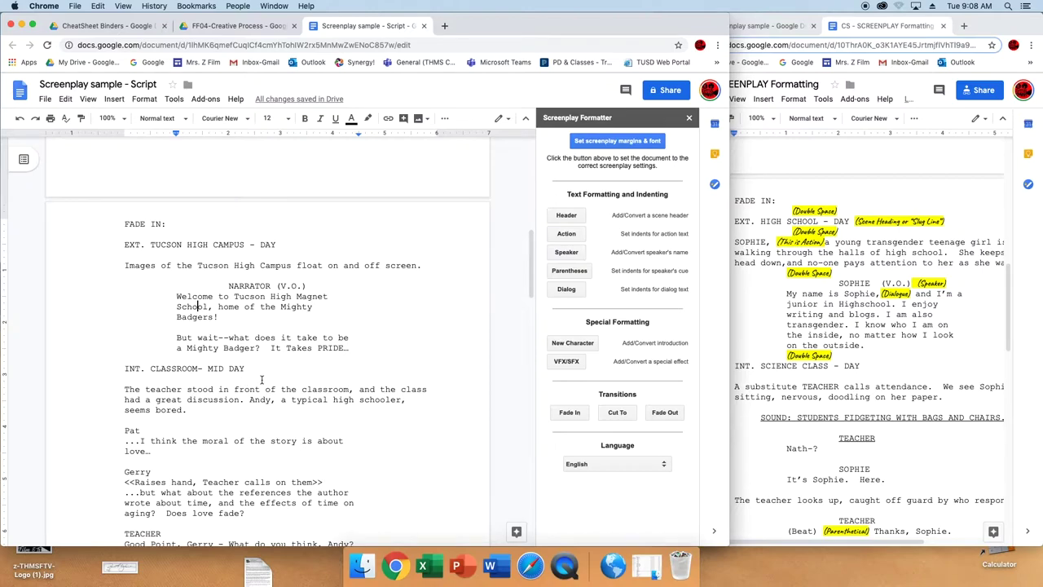
pyautogui.click(118, 368)
pyautogui.press('Return')
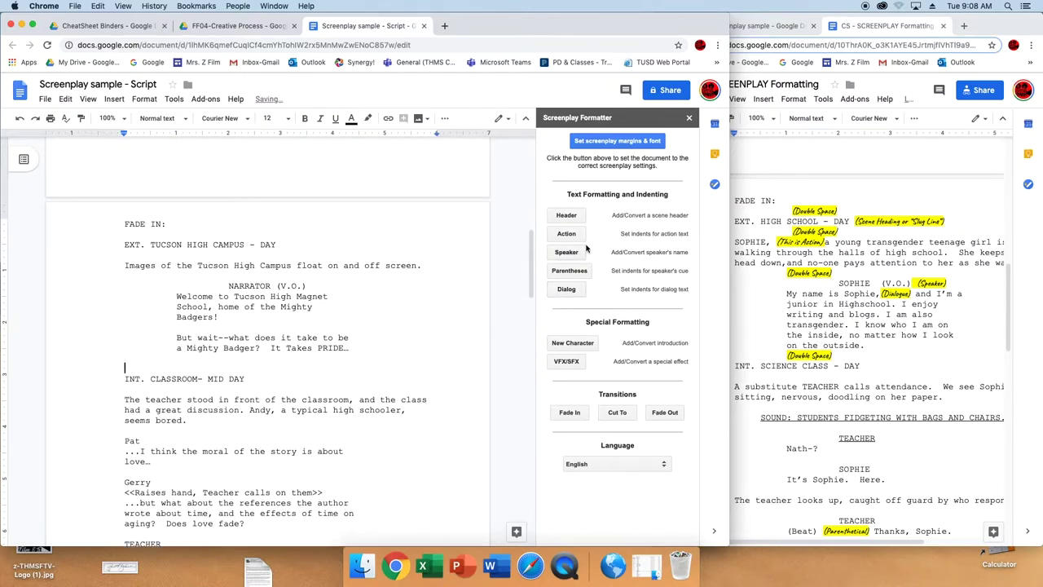
pyautogui.click(570, 216)
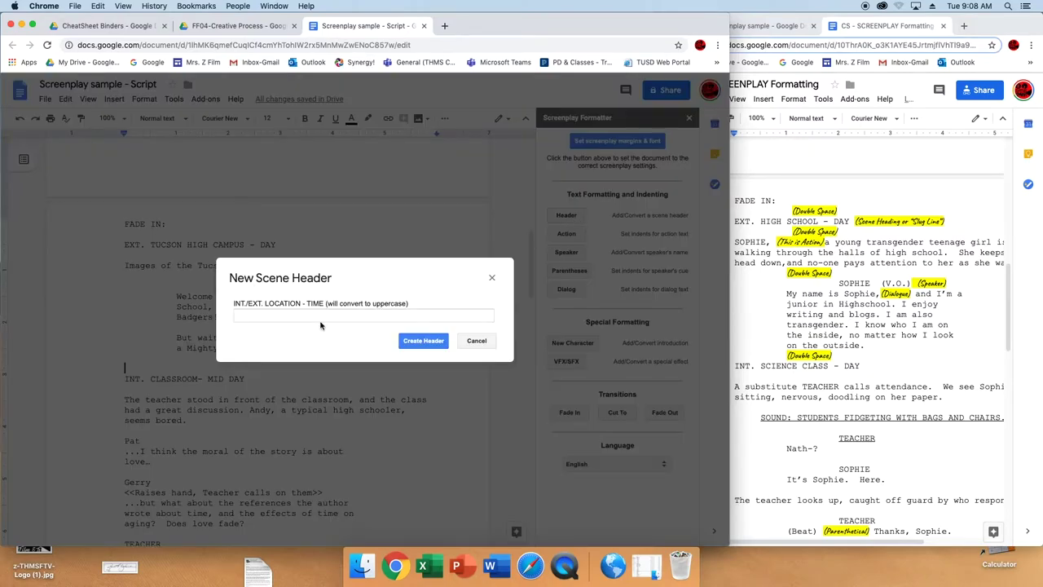
pyautogui.click(476, 341)
pyautogui.press('BackSpace')
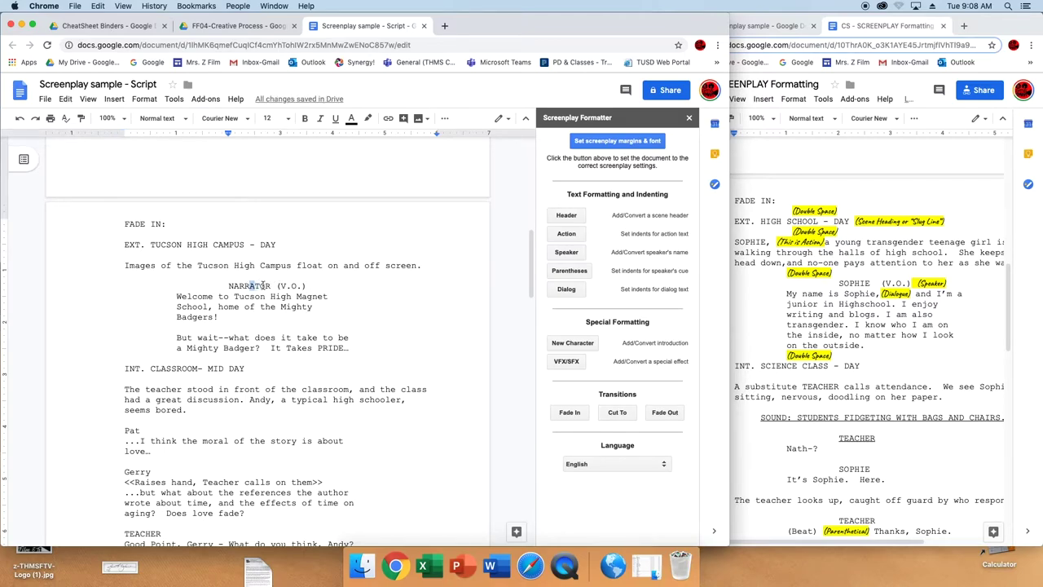
pyautogui.moveTo(249, 286); pyautogui.dragTo(276, 286)
pyautogui.click(280, 298)
# Format Pat as a speaker name and Pat's line "...I think the moral of the story is about love…" as dialog.
pyautogui.scroll(-1, 250, 437)
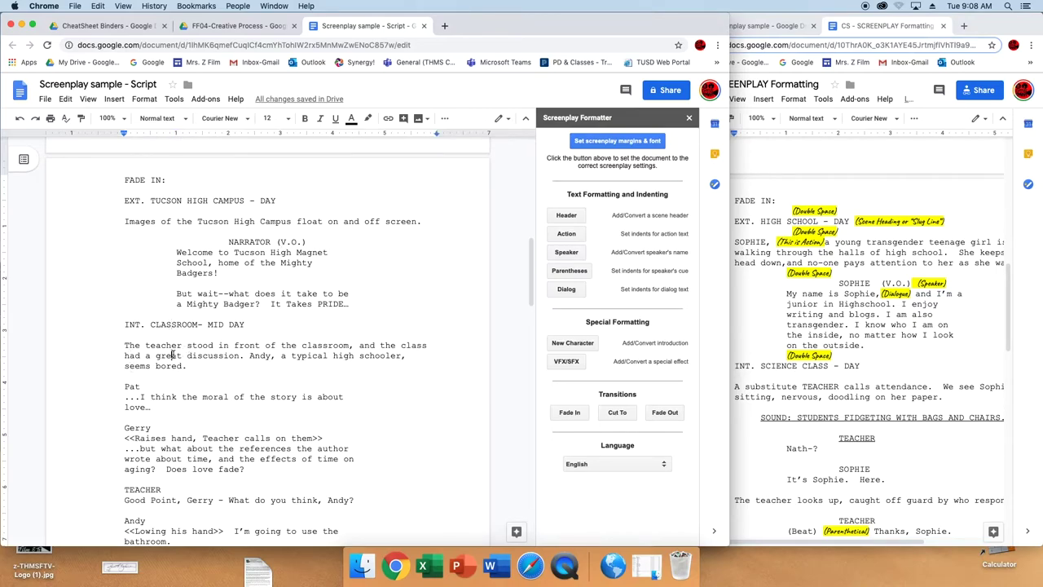
pyautogui.doubleClick(134, 387)
pyautogui.click(569, 253)
pyautogui.moveTo(123, 397); pyautogui.dragTo(166, 410)
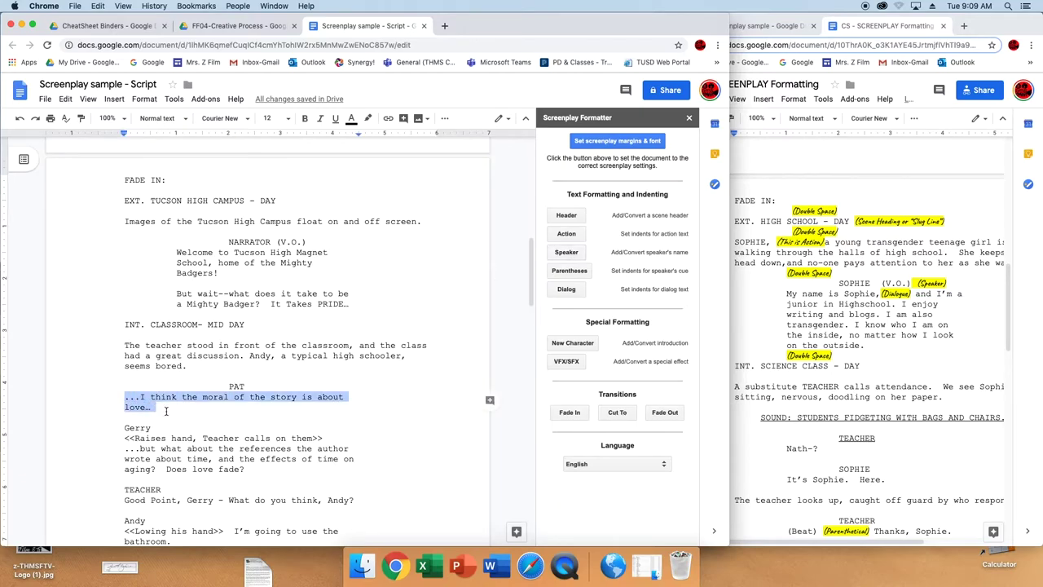
pyautogui.click(563, 290)
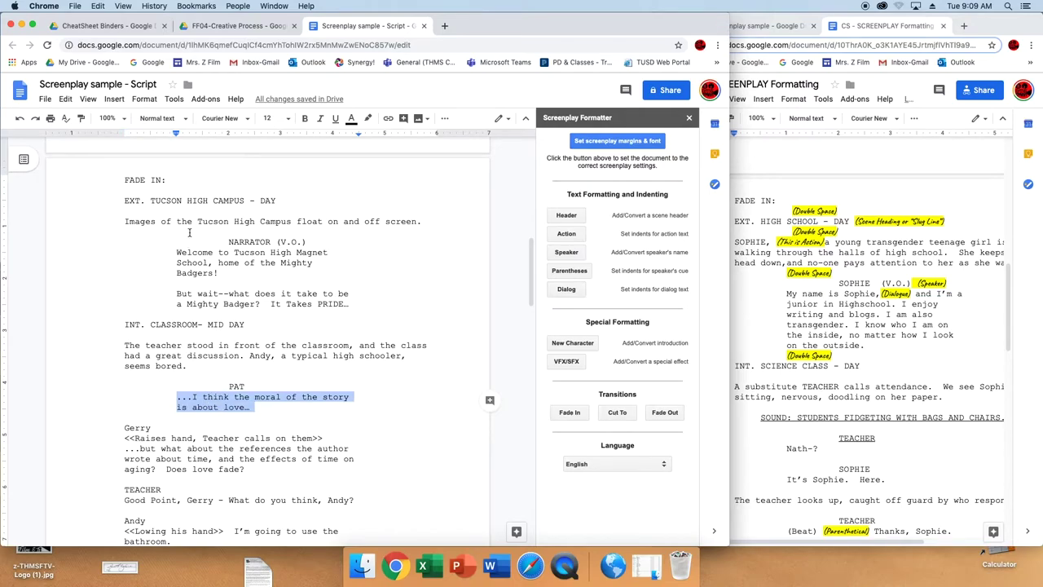
# Format Gerry as a speaker name and apply the Parentheses format to the cue "Raises hand, Teacher calls on them".
pyautogui.moveTo(154, 428); pyautogui.dragTo(117, 427)
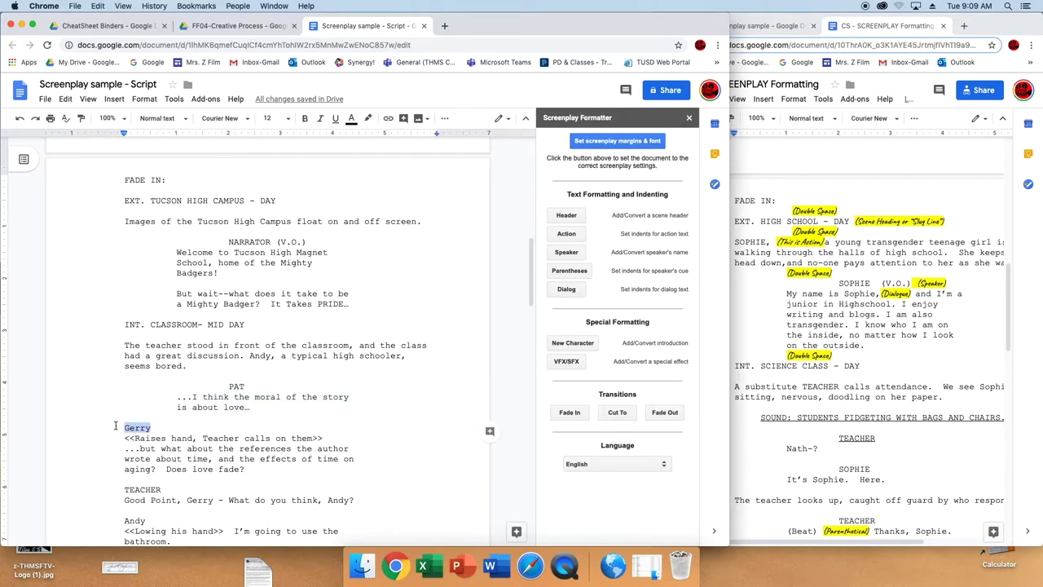
pyautogui.click(564, 254)
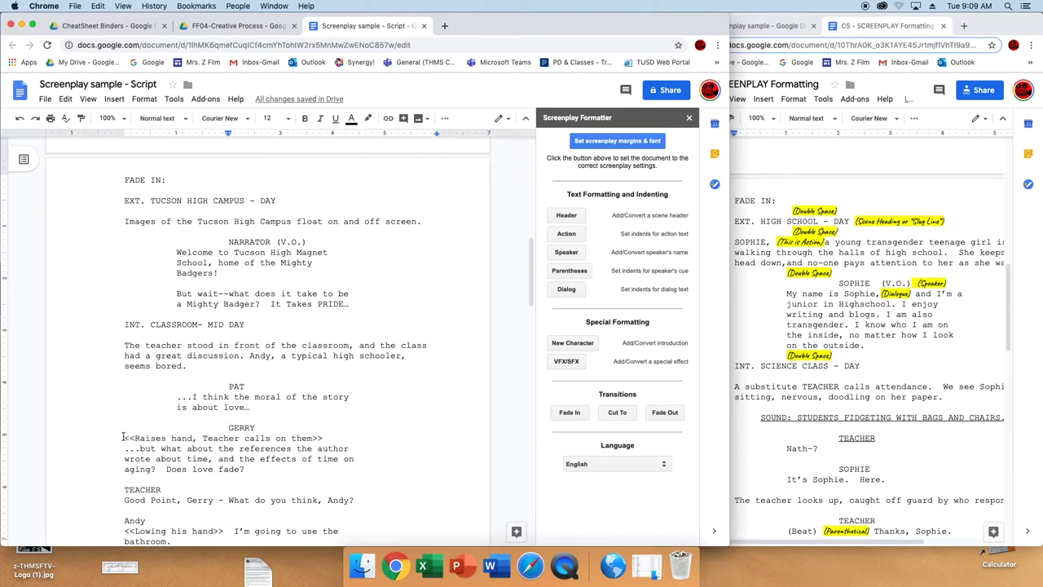
pyautogui.moveTo(123, 438); pyautogui.dragTo(324, 439)
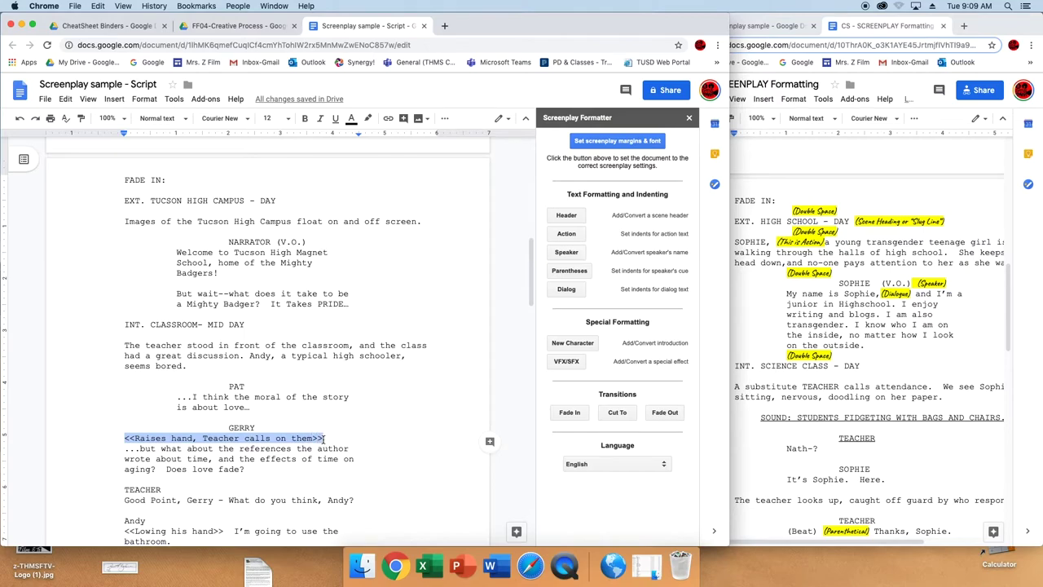
pyautogui.click(569, 270)
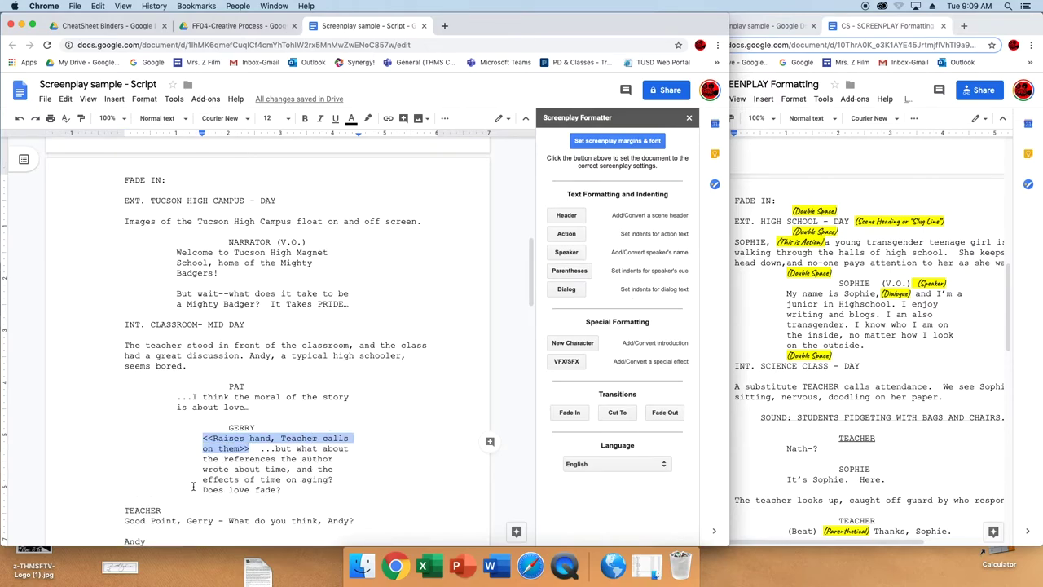
# Replace the double angle brackets around Gerry's "Raises hand, Teacher calls on them" cue with parentheses.
pyautogui.click(250, 448)
pyautogui.press('BackSpace')
pyautogui.press('BackSpace')
pyautogui.write(')')
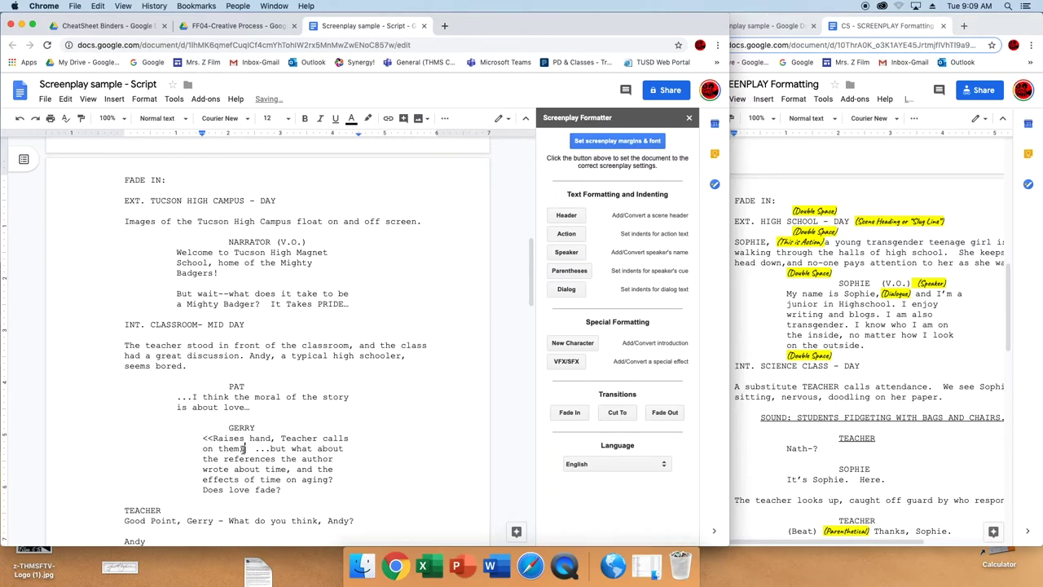
pyautogui.click(211, 438)
pyautogui.press('BackSpace')
pyautogui.press('BackSpace')
pyautogui.write('(')
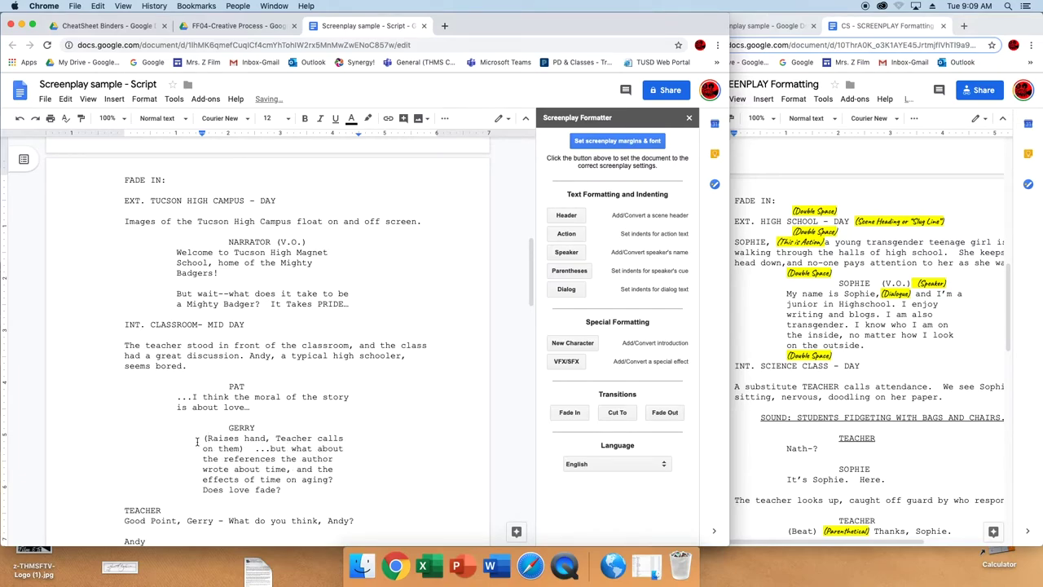
# Apply the Dialog format to Gerry's whole speech, from "(Raises hand, Teacher calls on them)" through "Does love fade?".
pyautogui.moveTo(199, 439); pyautogui.dragTo(281, 490)
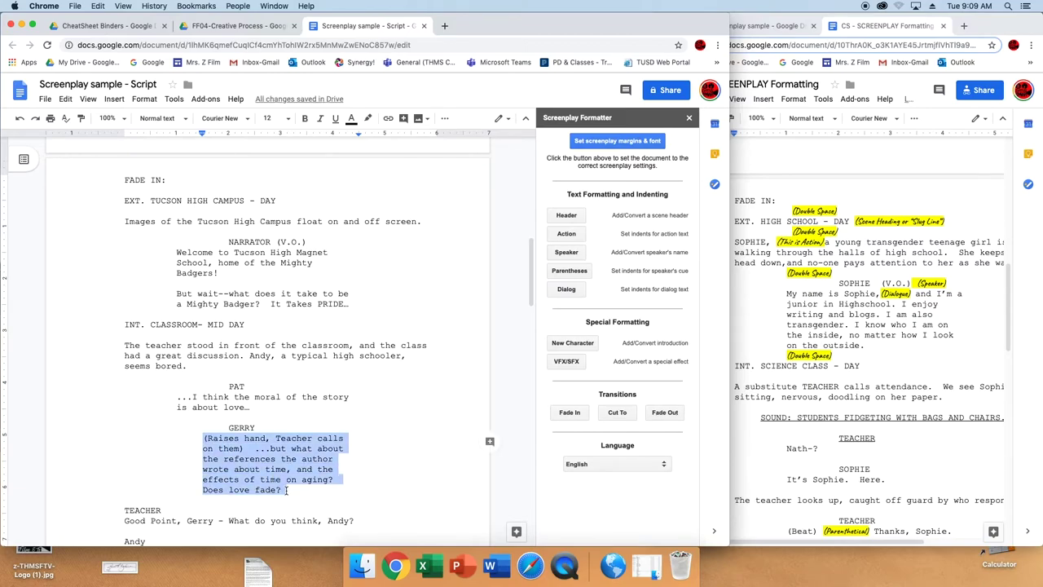
pyautogui.click(567, 288)
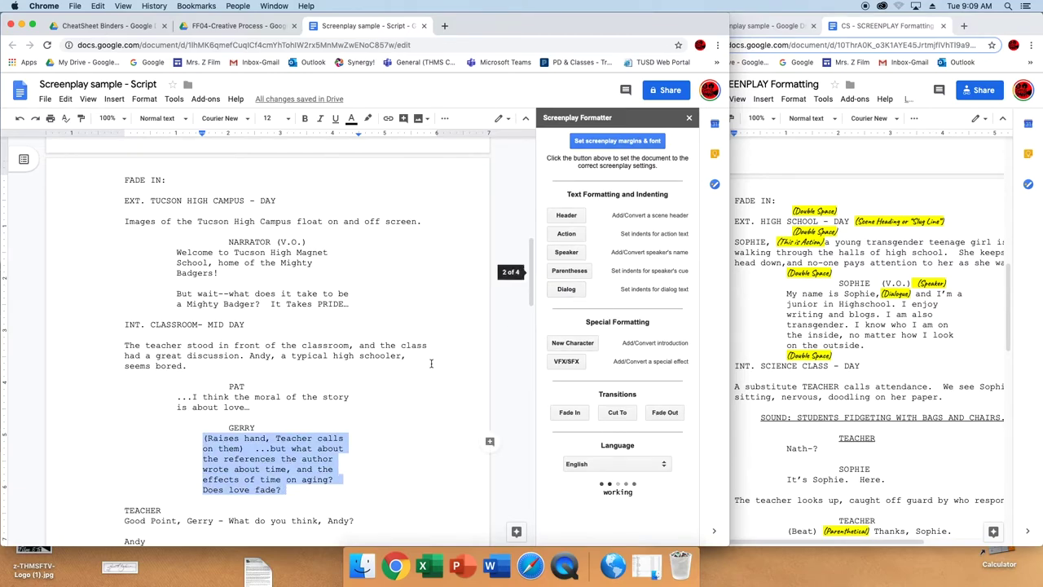
pyautogui.click(257, 464)
# Format TEACHER as a speaker name and the teacher's line "Good Point, Gerry - What do you think, Andy?" as dialog.
pyautogui.scroll(-2, 261, 467)
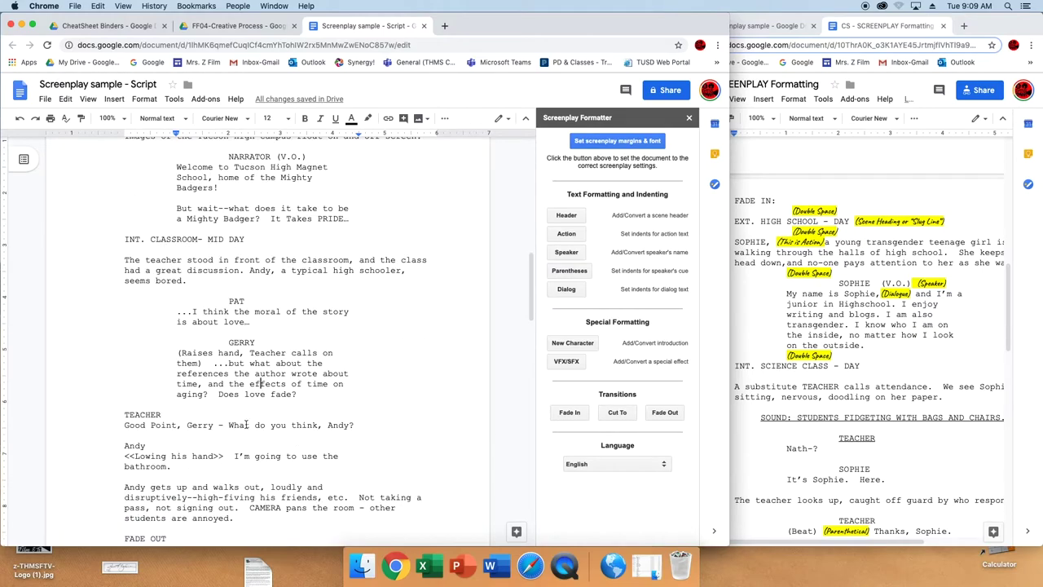
pyautogui.moveTo(162, 415); pyautogui.dragTo(123, 416)
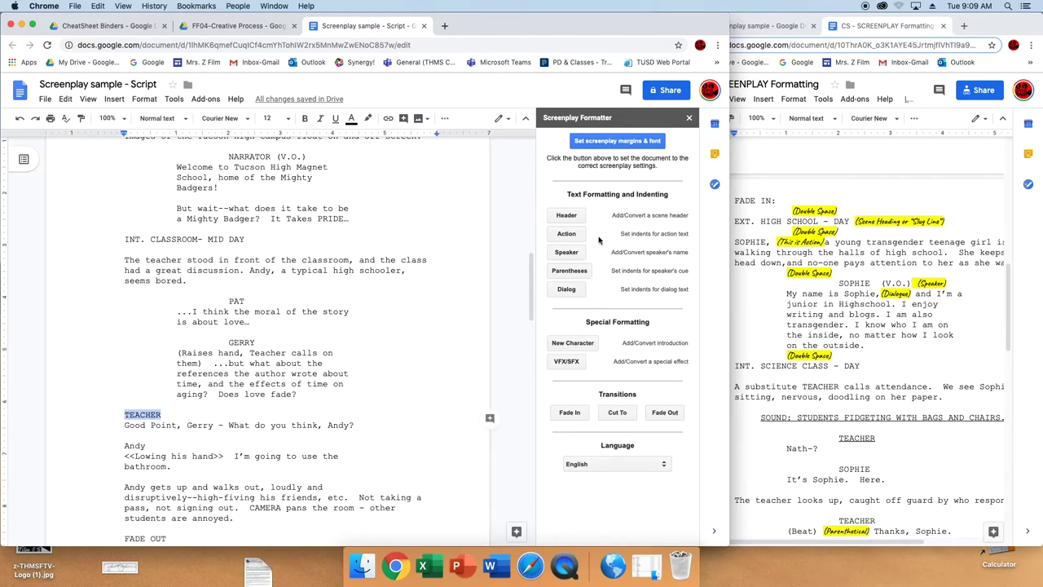
pyautogui.click(564, 253)
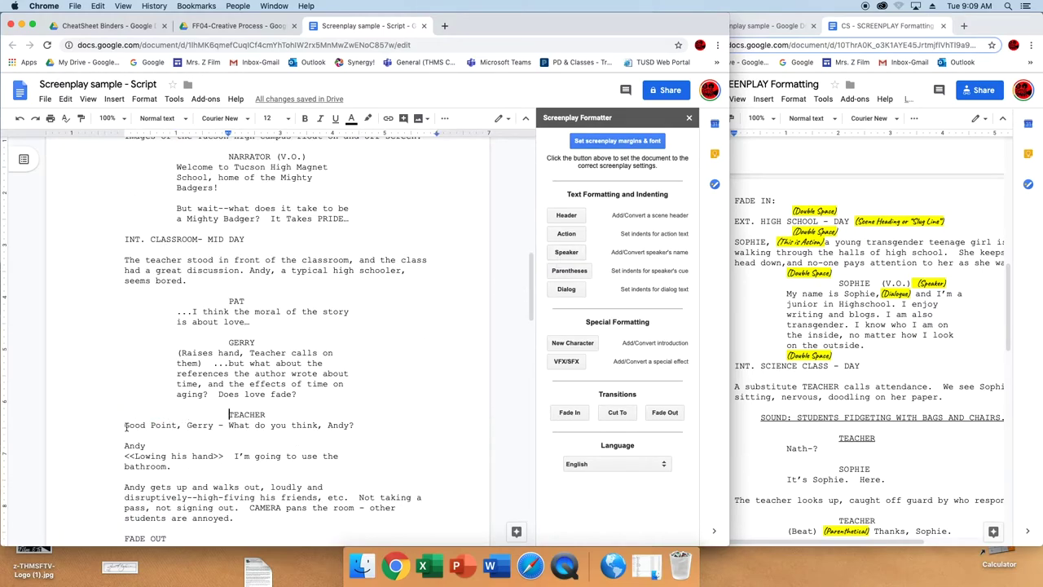
pyautogui.moveTo(125, 424); pyautogui.dragTo(424, 427)
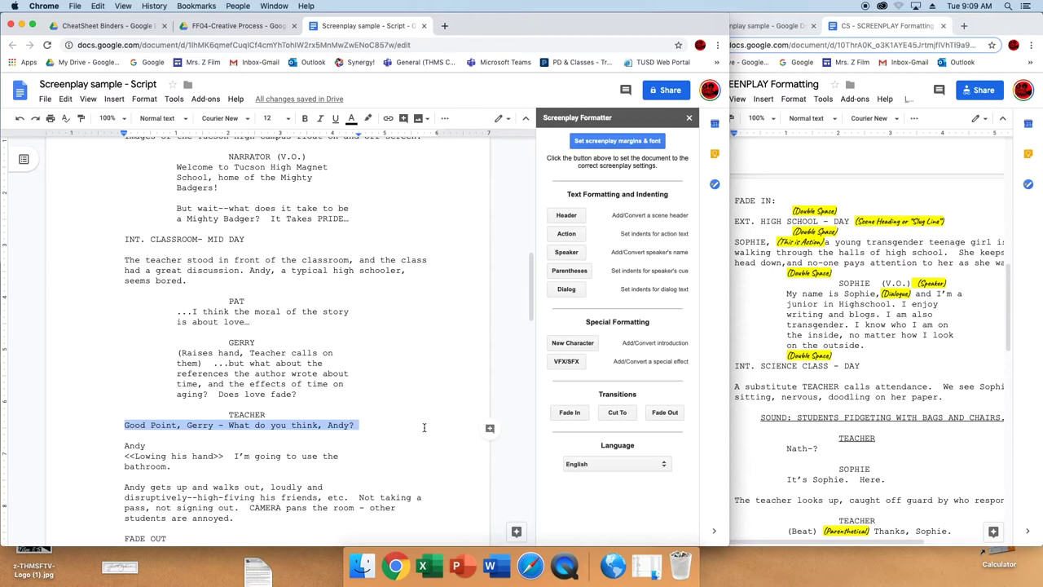
pyautogui.click(570, 290)
# Format Andy as a speaker name and replace the double angle brackets around the cue "Lowing his hand" with parentheses.
pyautogui.scroll(-10, 324, 348)
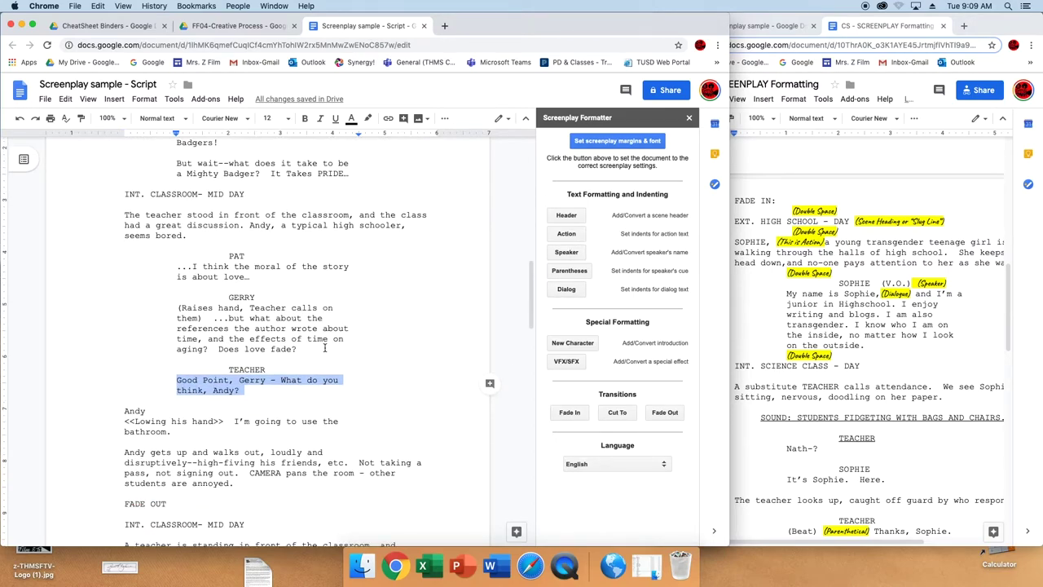
pyautogui.scroll(5, 280, 330)
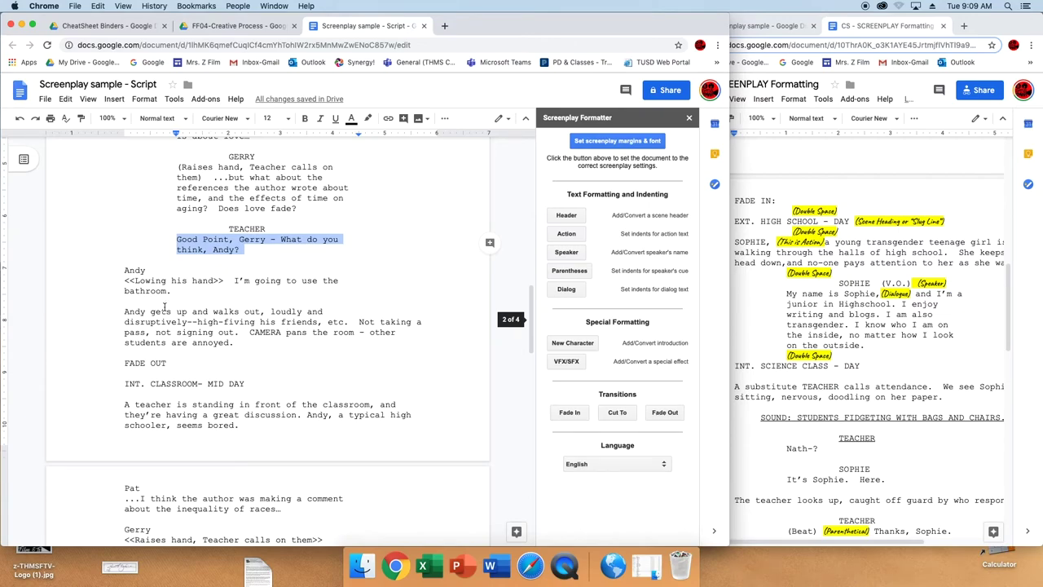
pyautogui.moveTo(148, 272); pyautogui.dragTo(123, 272)
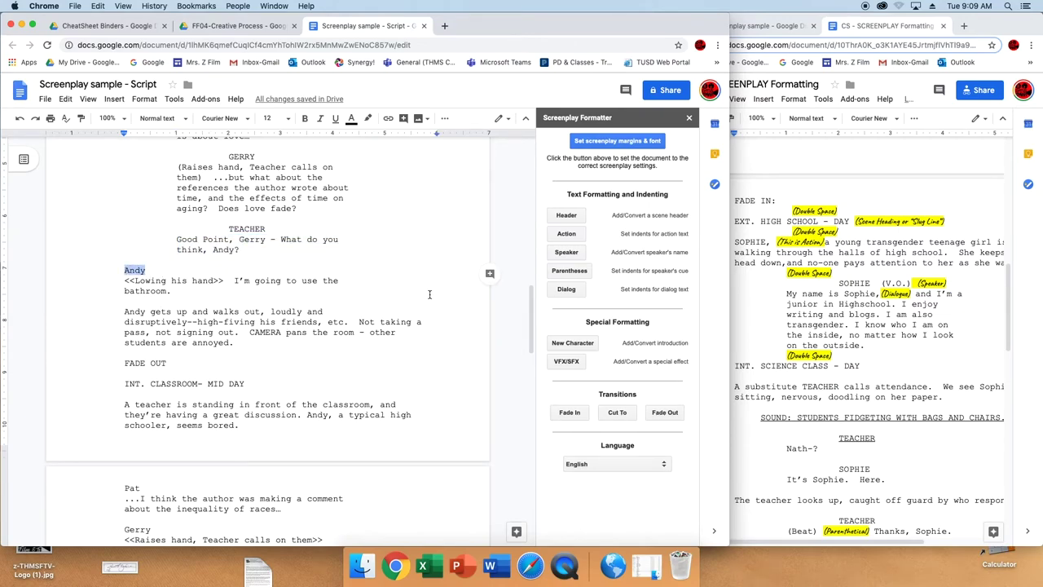
pyautogui.click(567, 252)
pyautogui.moveTo(123, 280); pyautogui.dragTo(135, 280)
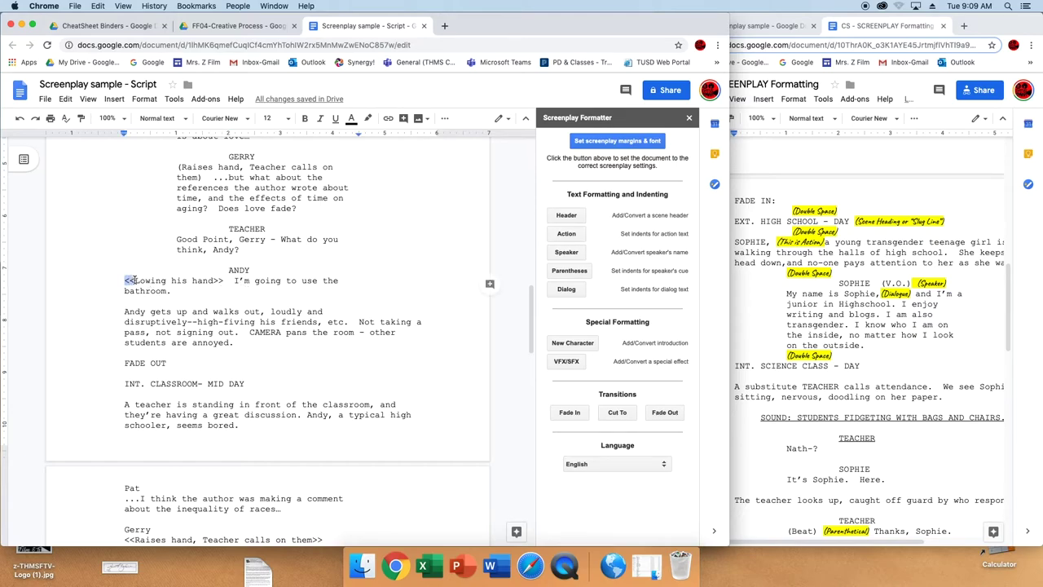
pyautogui.write('(')
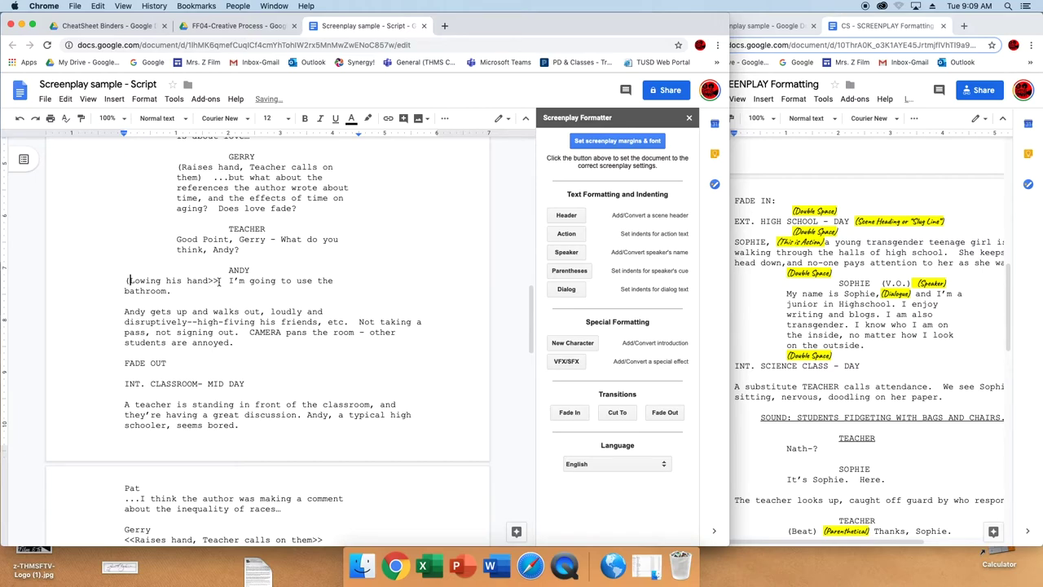
pyautogui.moveTo(218, 281); pyautogui.dragTo(206, 280)
pyautogui.write(')')
# Apply the Dialog format to Andy's line "(Lowing his hand) I'm going to use the bathroom.".
pyautogui.press('Home')
pyautogui.hotkey('shift', 'Down')
pyautogui.hotkey('shift', 'Down')
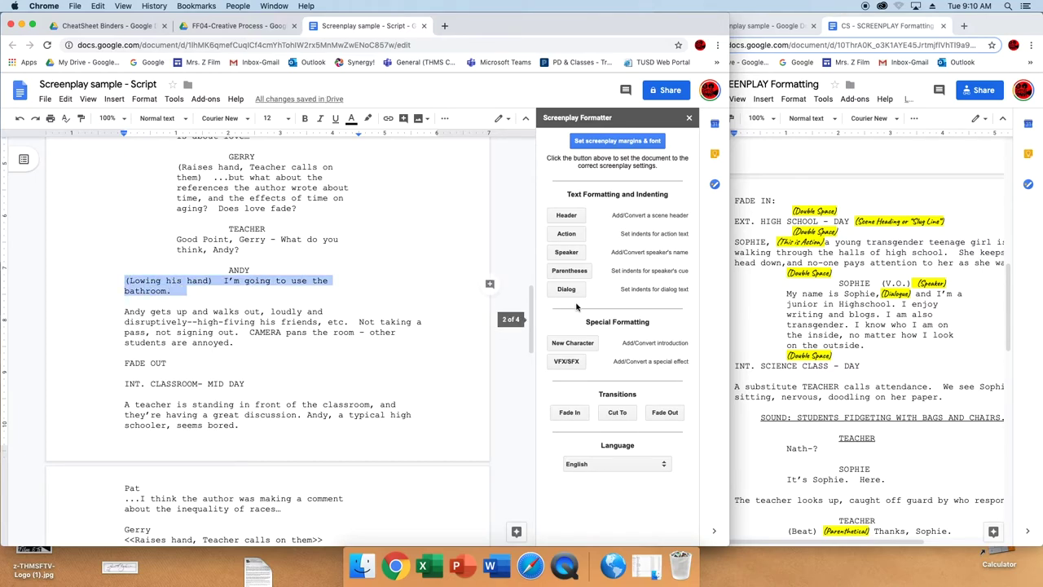
pyautogui.click(573, 290)
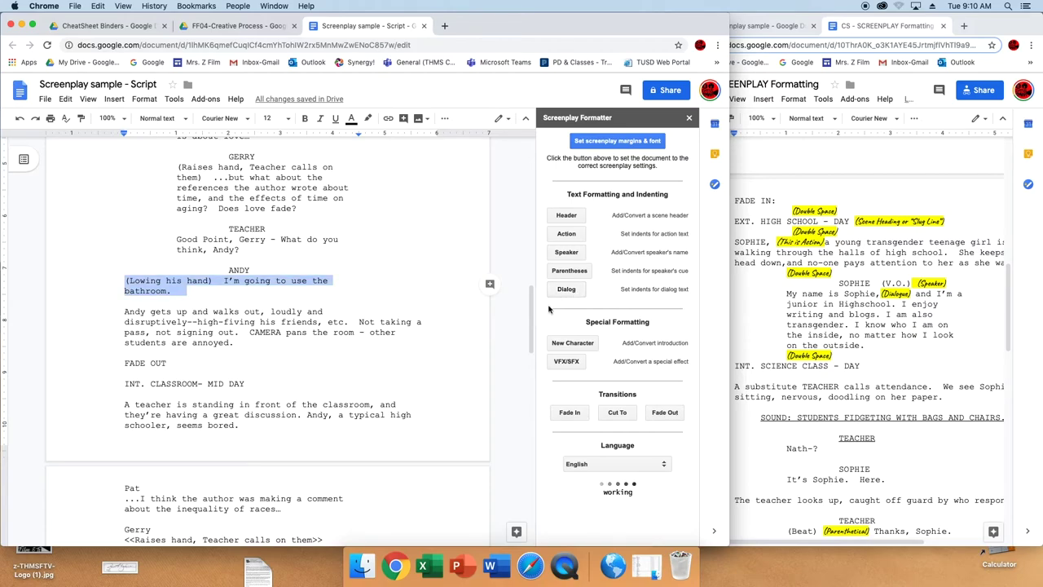
# Apply the Action format to the paragraph beginning "Andy gets up and walks out, loudly and disruptively".
pyautogui.click(122, 314)
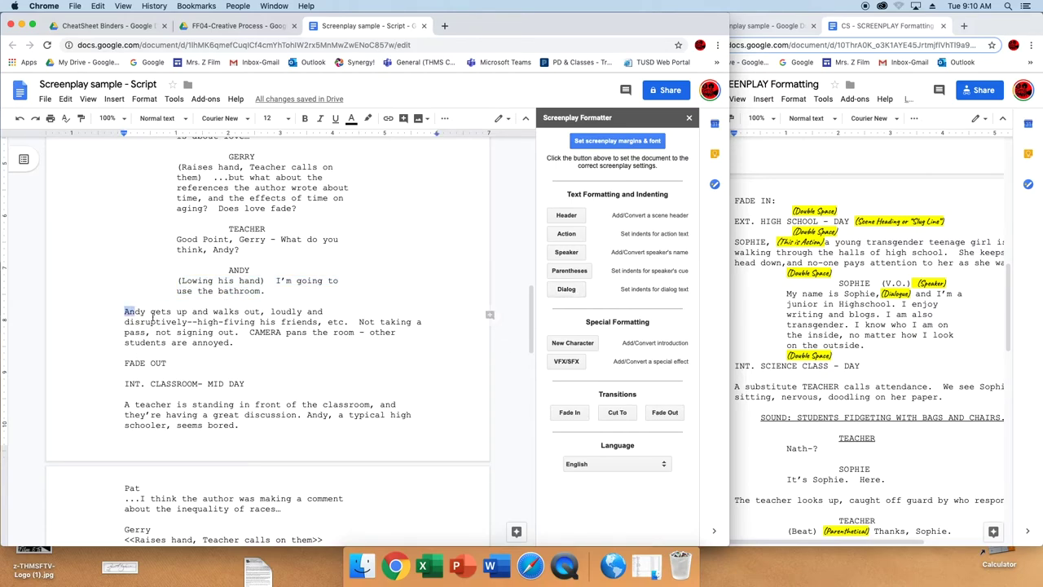
pyautogui.tripleClick(122, 315)
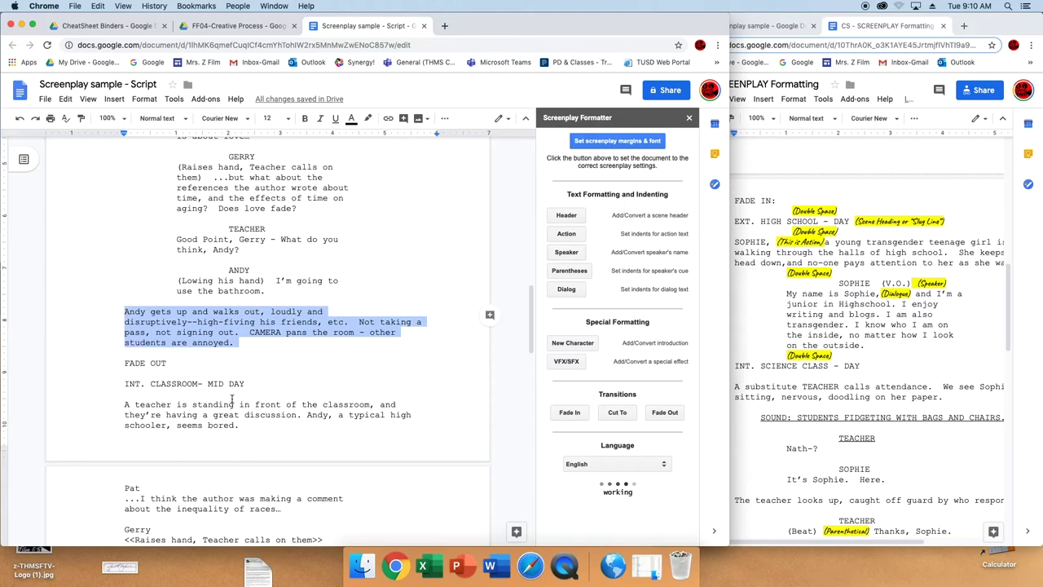
pyautogui.click(238, 372)
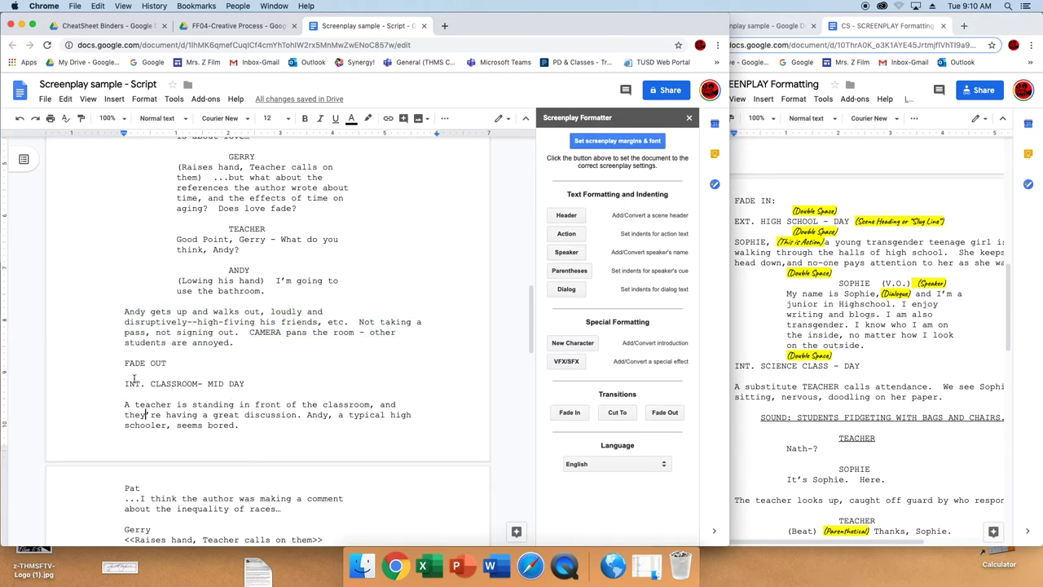
# In the second classroom scene, format Pat as a speaker name and "...I think the author was making a comment about the inequality of races…" as dialog.
pyautogui.scroll(-4, 119, 405)
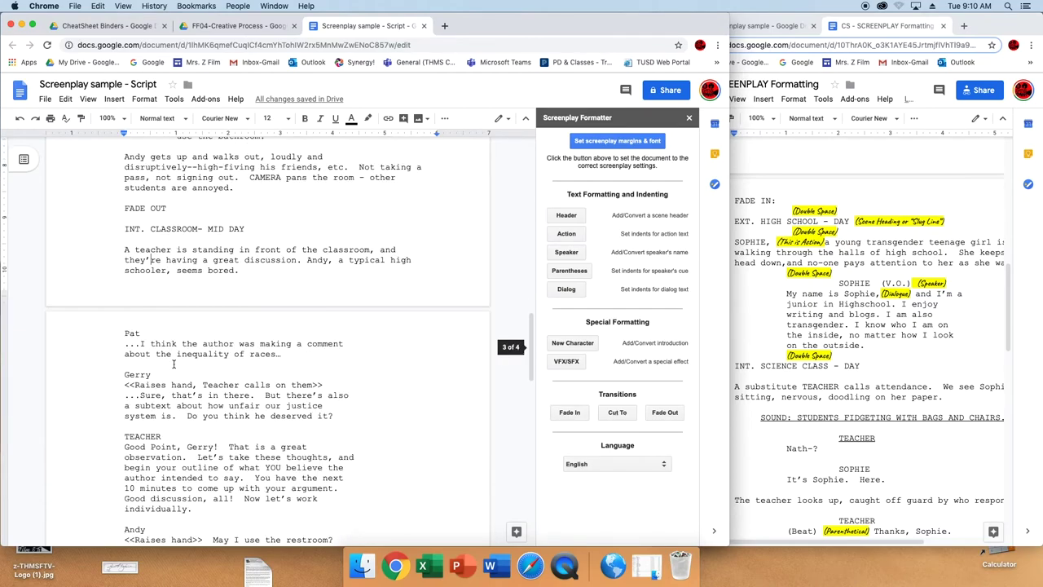
pyautogui.doubleClick(132, 333)
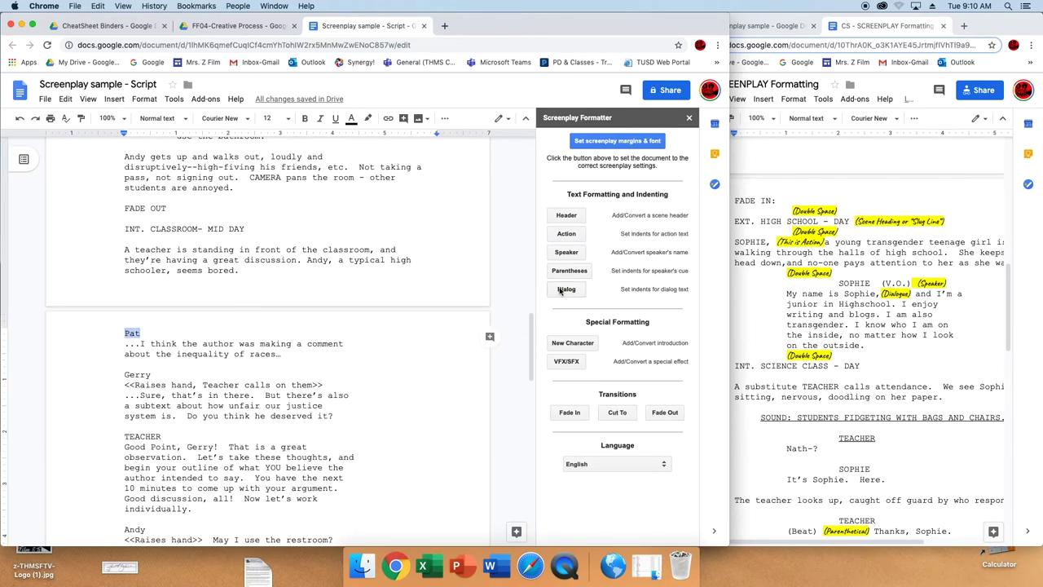
pyautogui.click(566, 253)
pyautogui.tripleClick(299, 354)
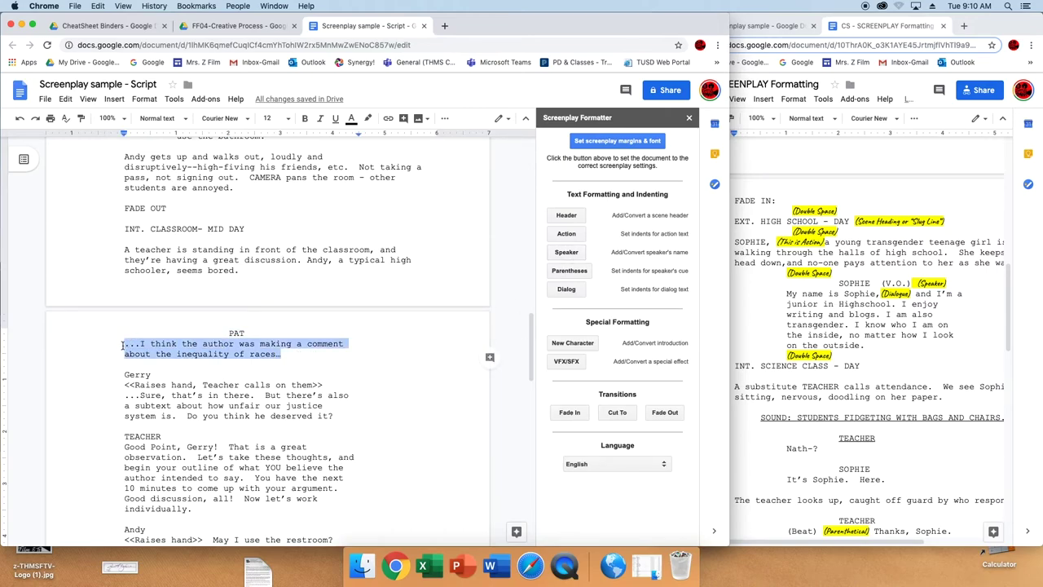
pyautogui.click(567, 288)
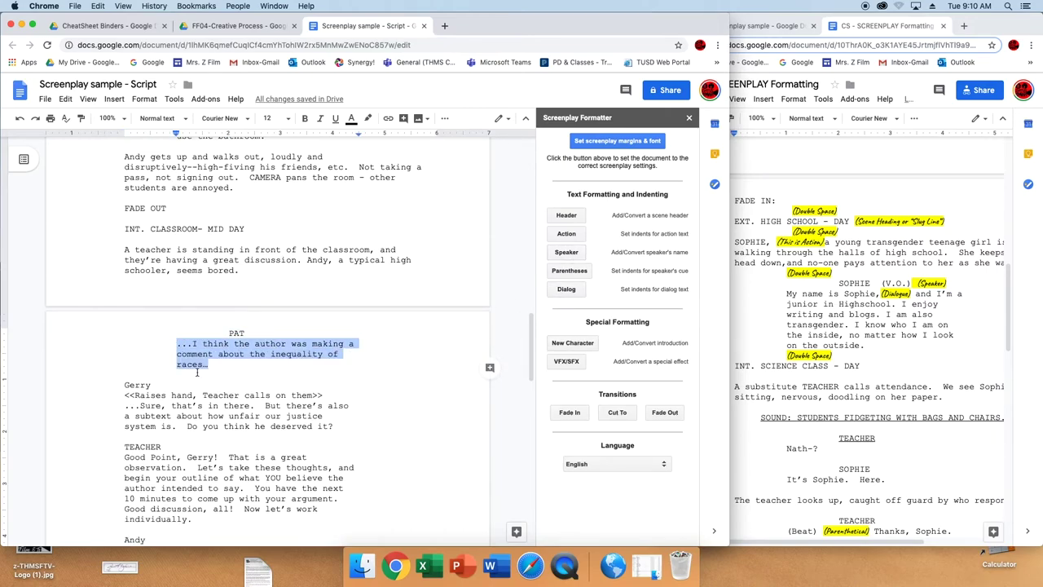
# Format Gerry as a speaker name in the second classroom scene and select Gerry's speech through "Do you think he deserved it?".
pyautogui.doubleClick(146, 384)
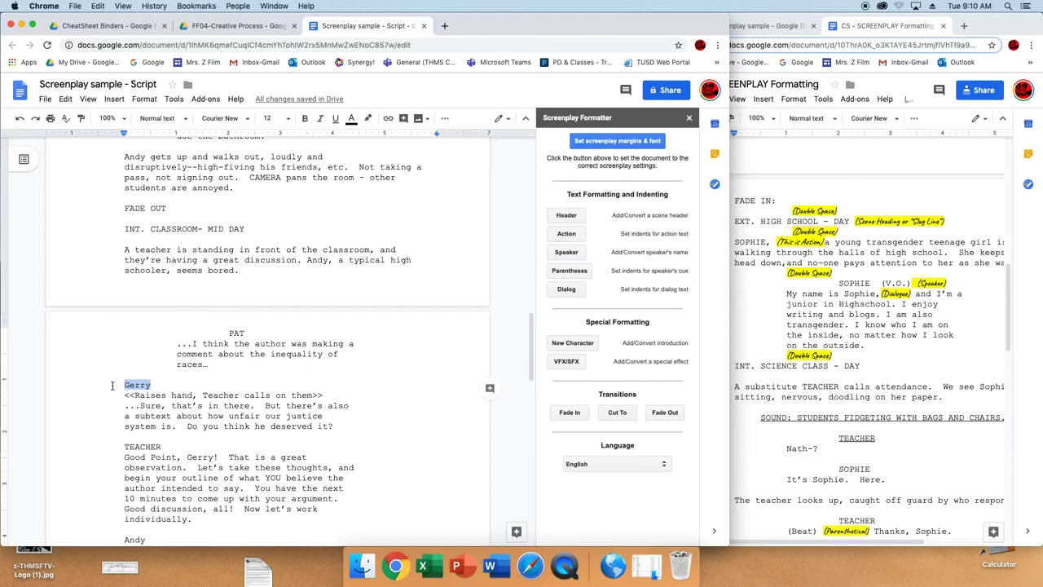
pyautogui.click(566, 253)
pyautogui.moveTo(335, 426); pyautogui.dragTo(126, 393)
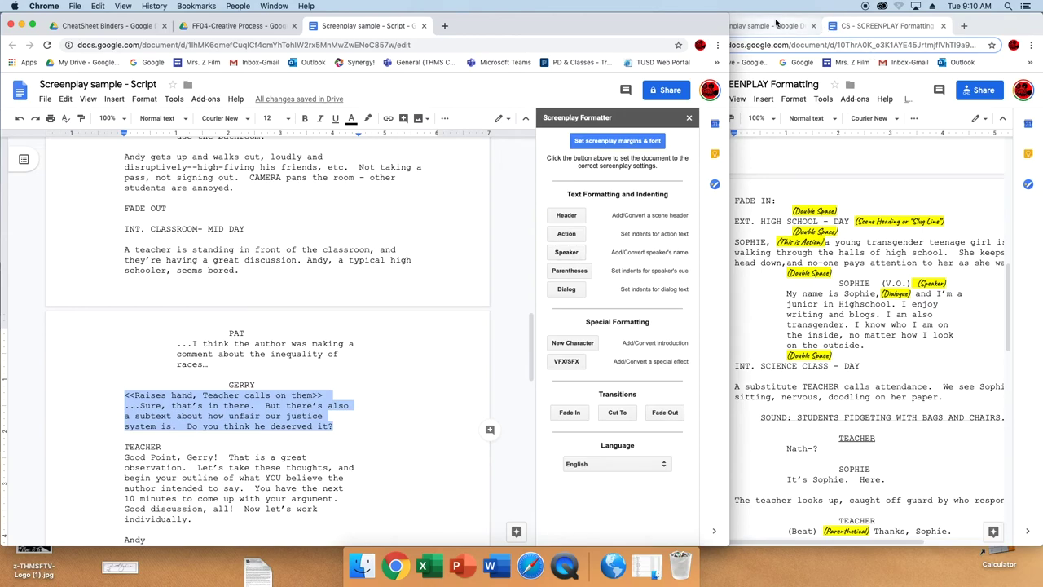
# Review the outline bullets in the Screenplay sample document, from the campus establishing shots to Andy leaving quietly.
pyautogui.click(769, 83)
pyautogui.click(762, 25)
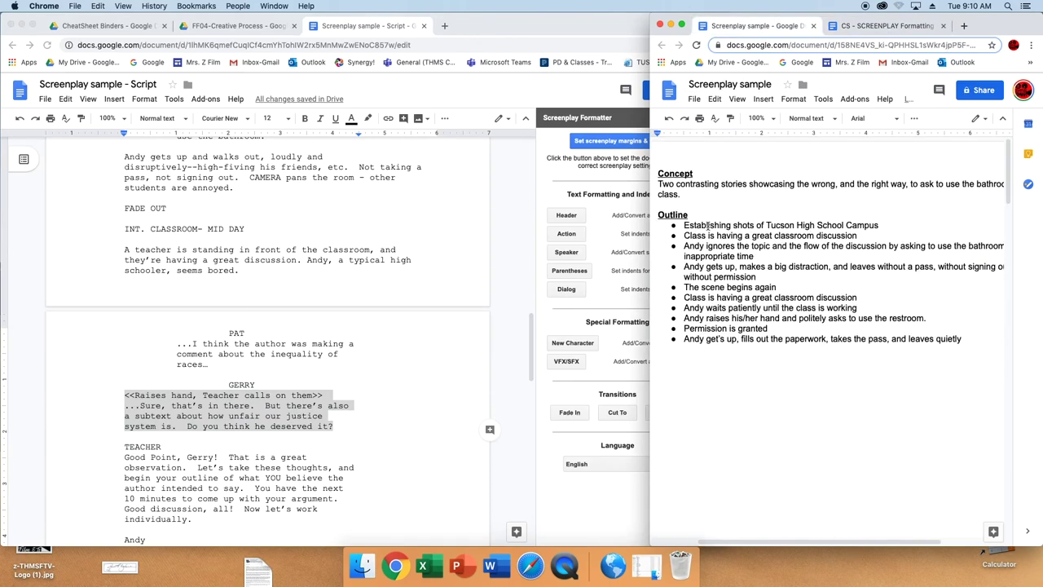
pyautogui.moveTo(706, 226); pyautogui.dragTo(716, 338)
# Return to the script document and apply the Dialog format to Gerry's selected speech in the second classroom scene.
pyautogui.click(273, 395)
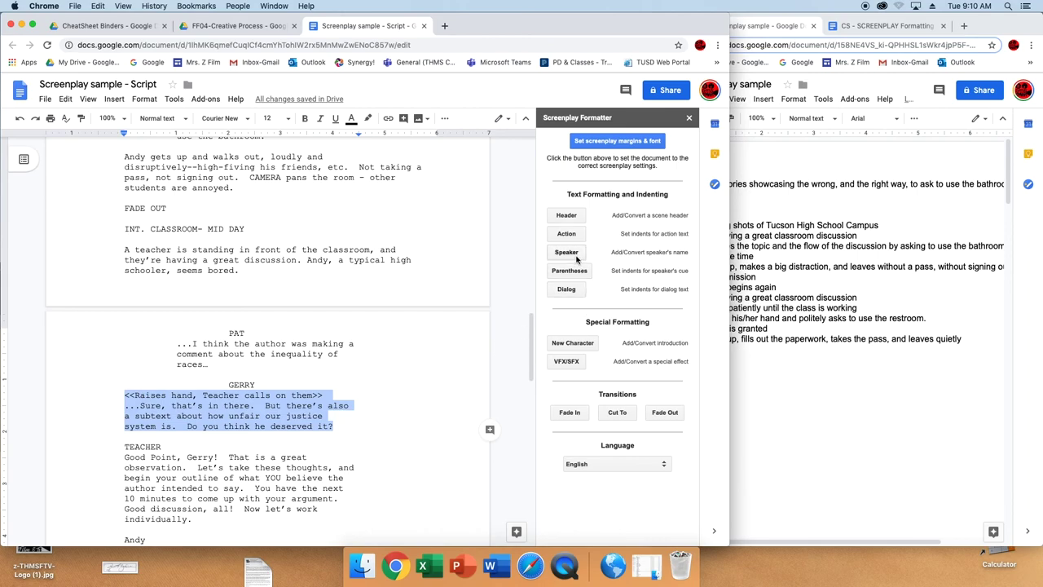
pyautogui.click(575, 293)
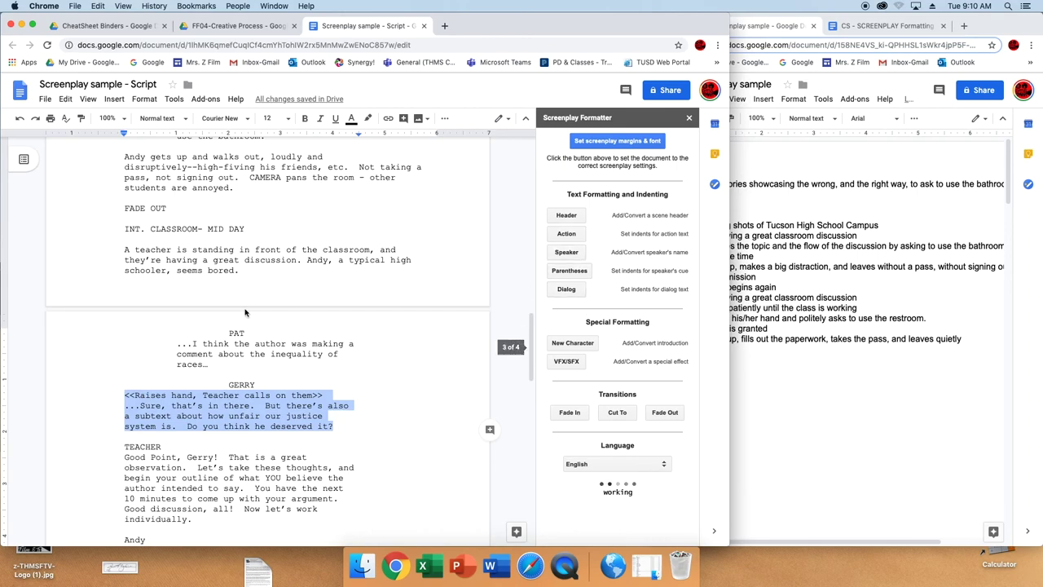